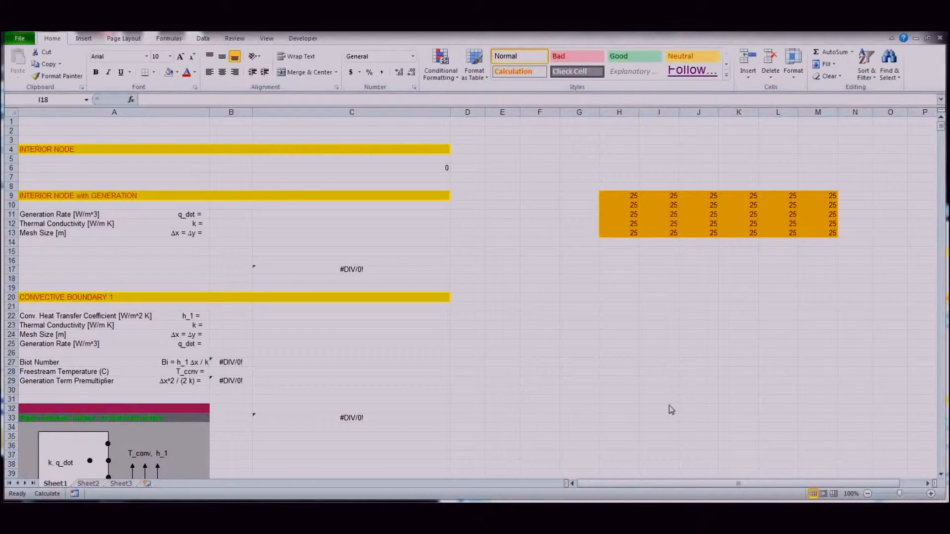
Enable iterative calculation in the workbook's formula options with a maximum of 5,000 iterations.
click(20, 38)
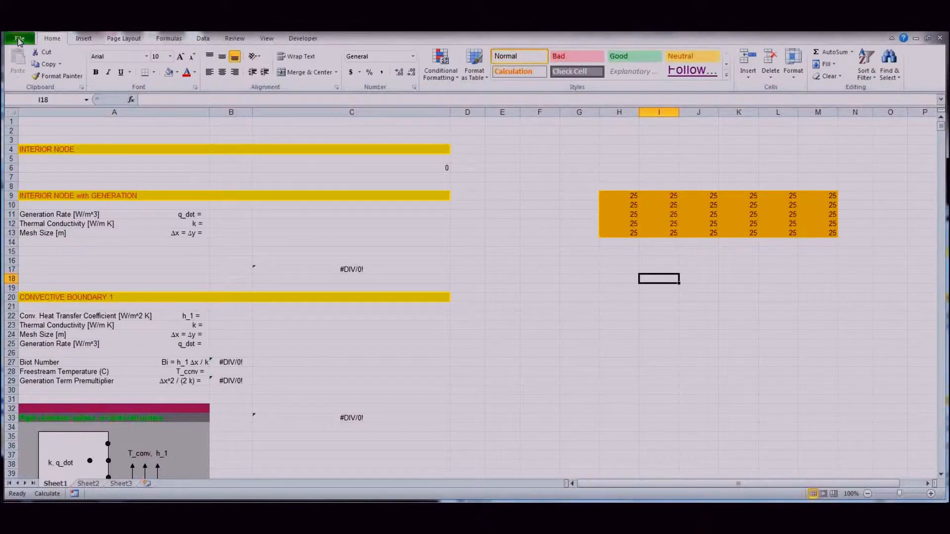
click(20, 39)
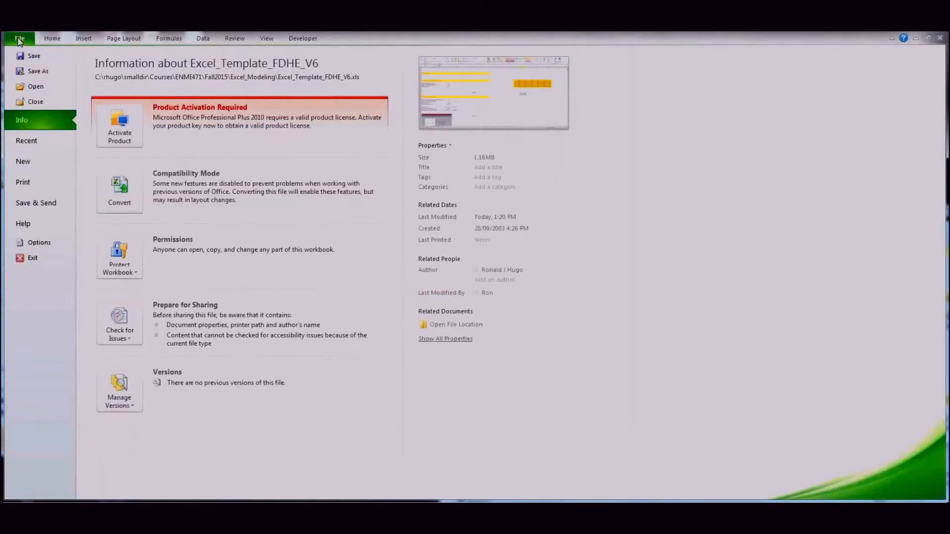
click(32, 243)
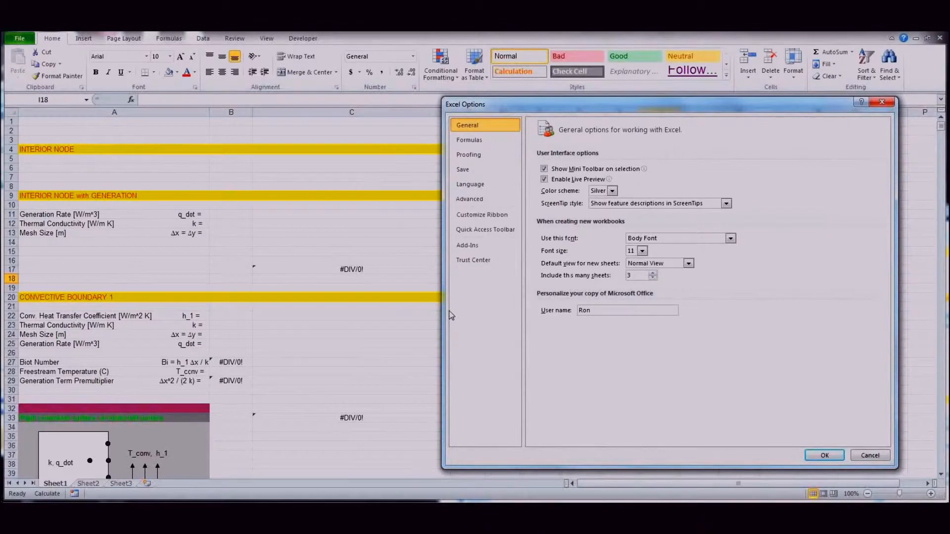
click(476, 142)
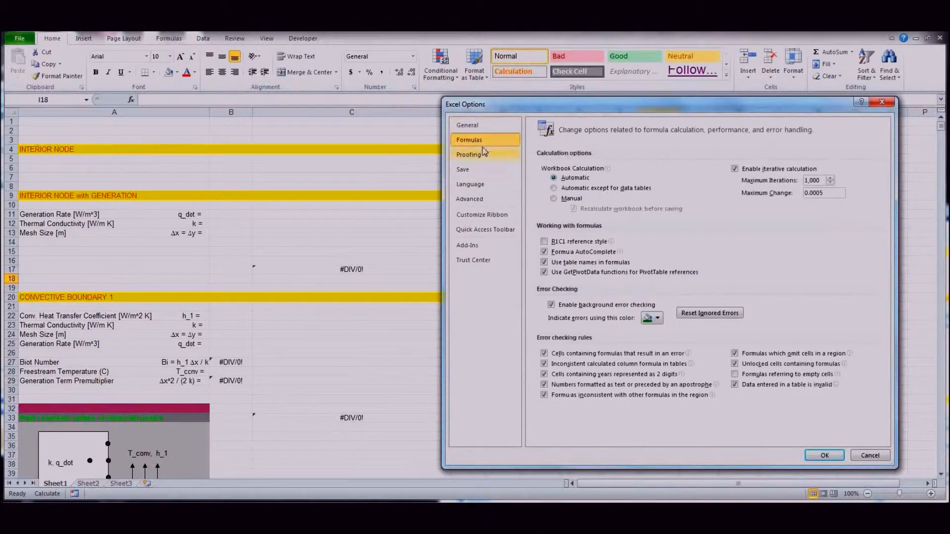
click(734, 169)
click(735, 170)
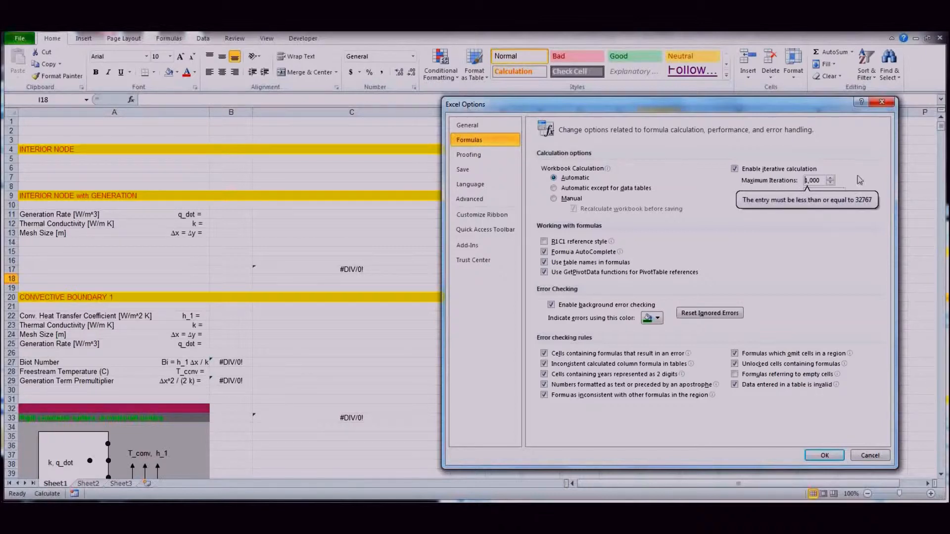
drag(808, 181, 803, 182)
text(5,)
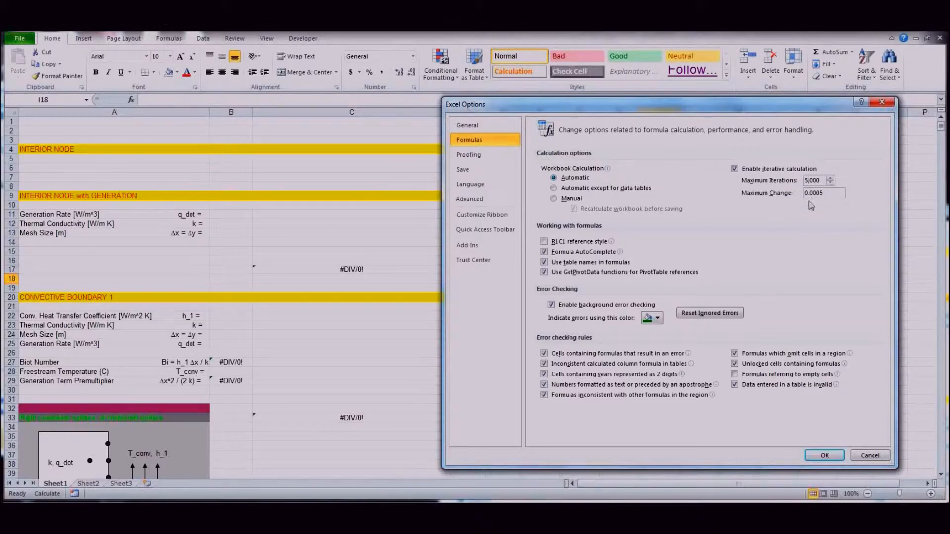
text(0)
click(821, 455)
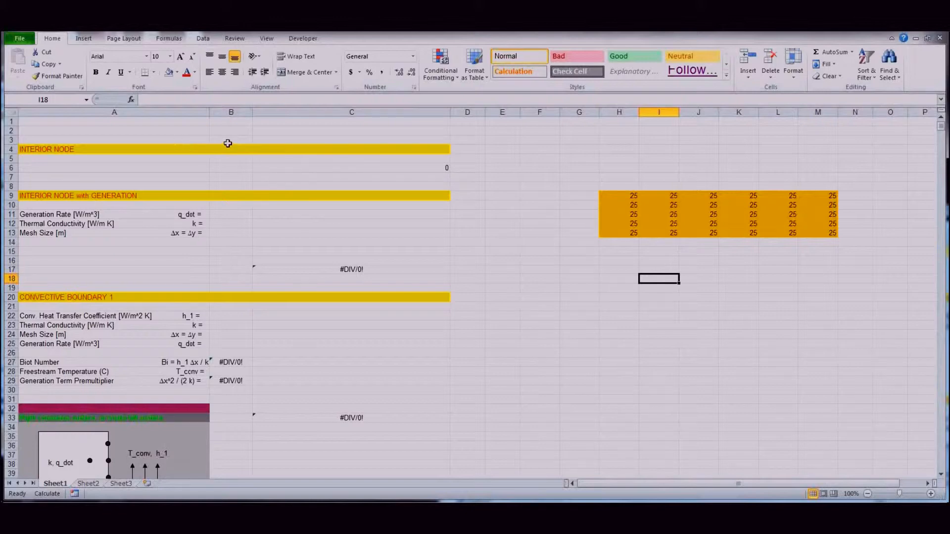
drag(32, 149, 397, 272)
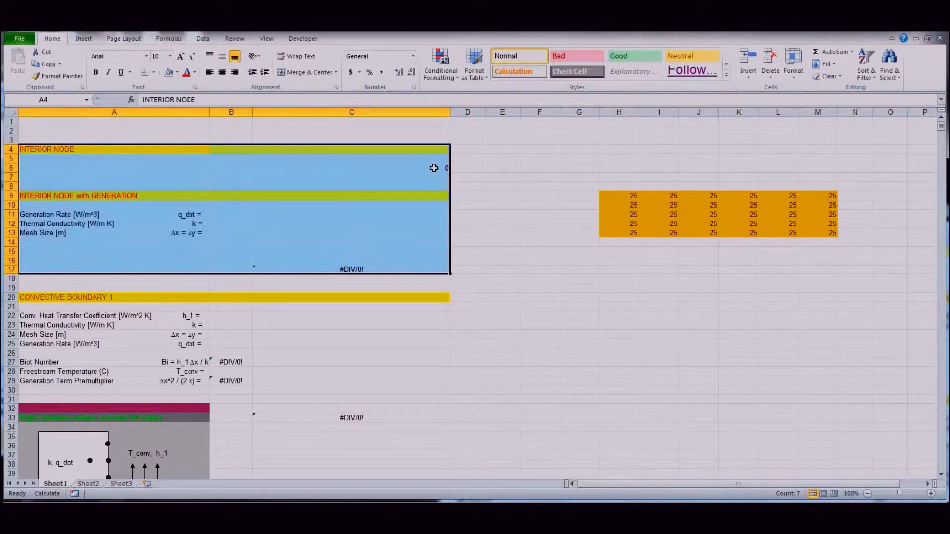
click(537, 322)
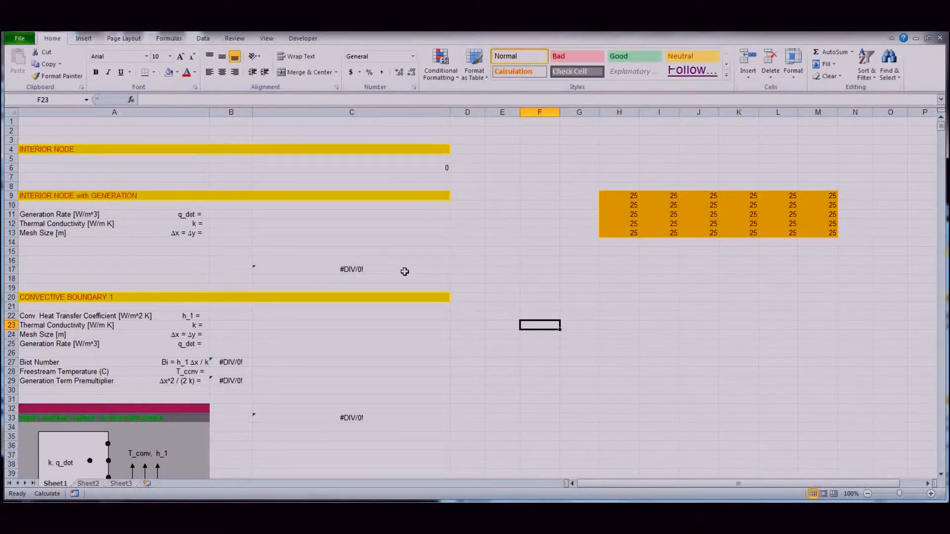
drag(220, 212, 234, 233)
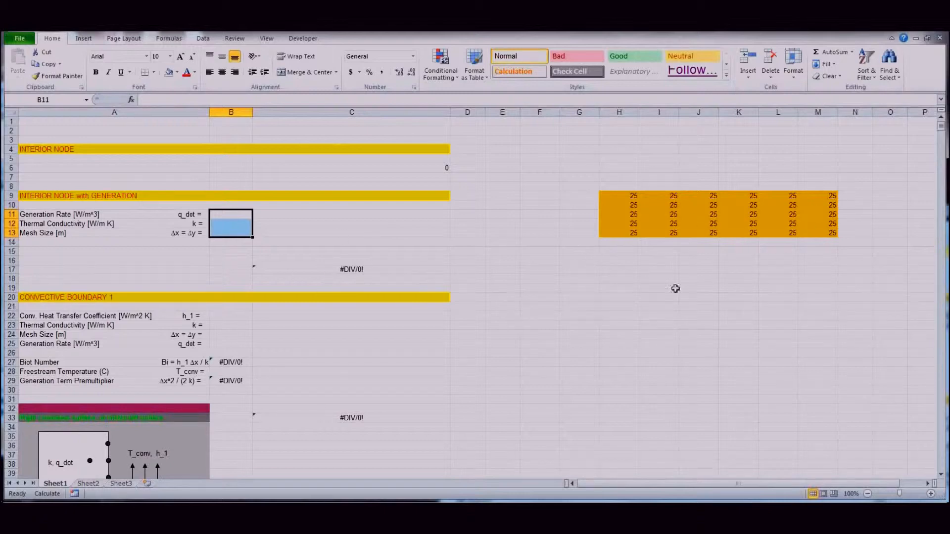
Clear the values and the orange fill from cells H9:M13.
click(622, 197)
drag(622, 196, 813, 237)
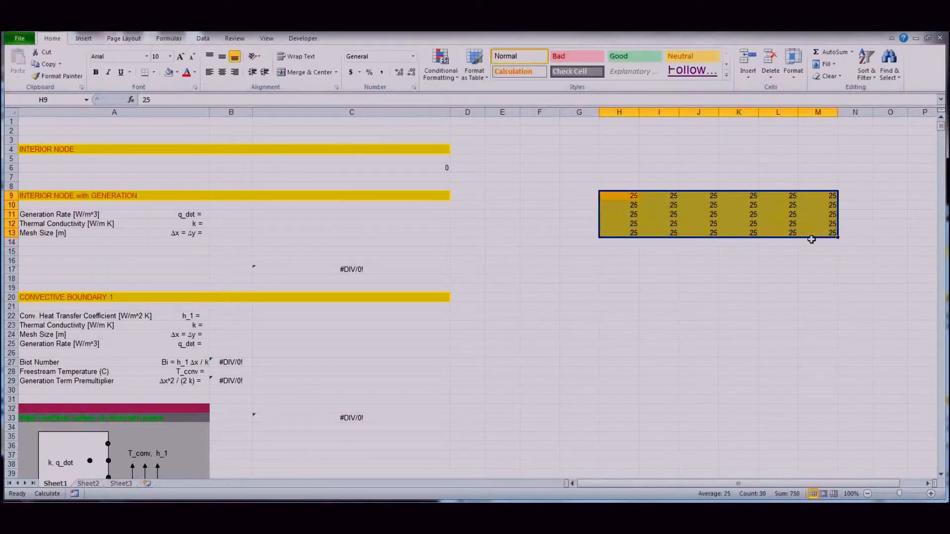
key(Delete)
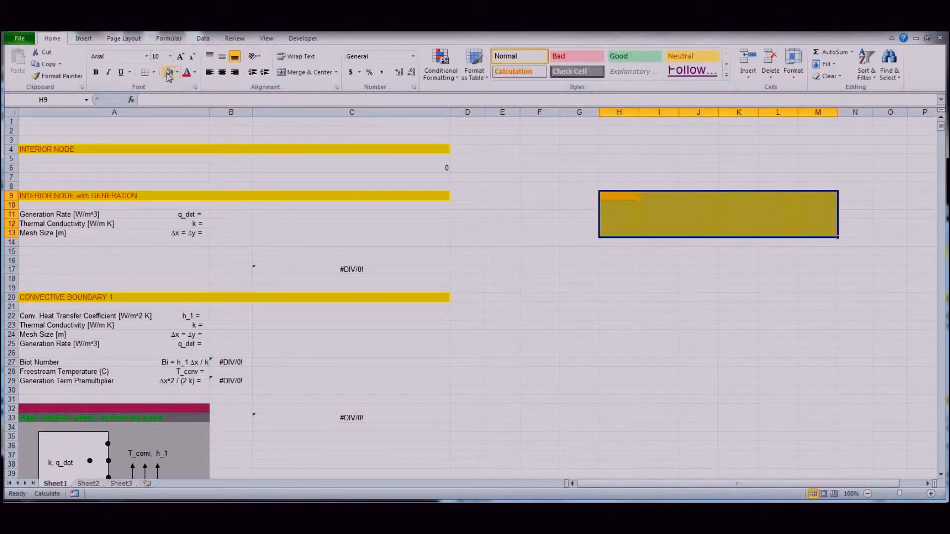
click(648, 277)
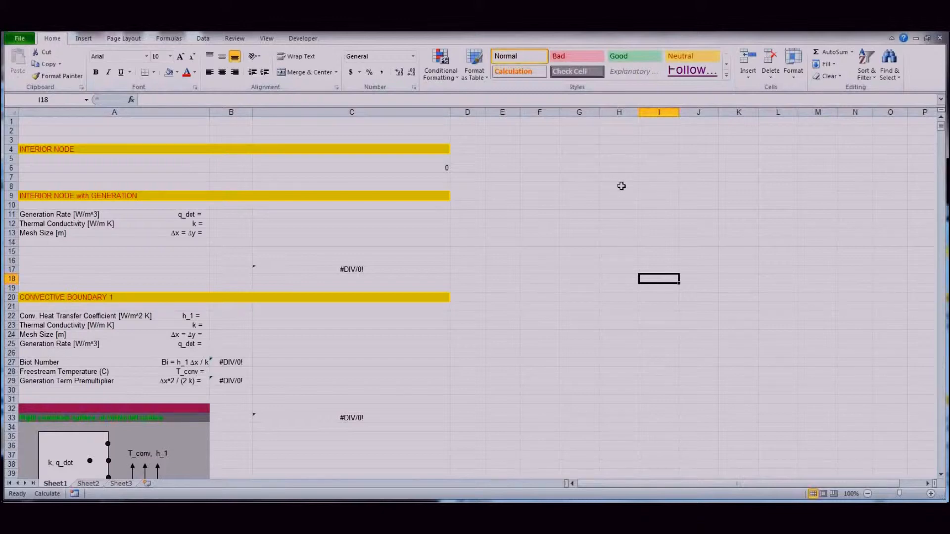
Fill cells H8:L12 with standard orange and narrow columns H through L equally.
drag(621, 186, 770, 224)
click(178, 72)
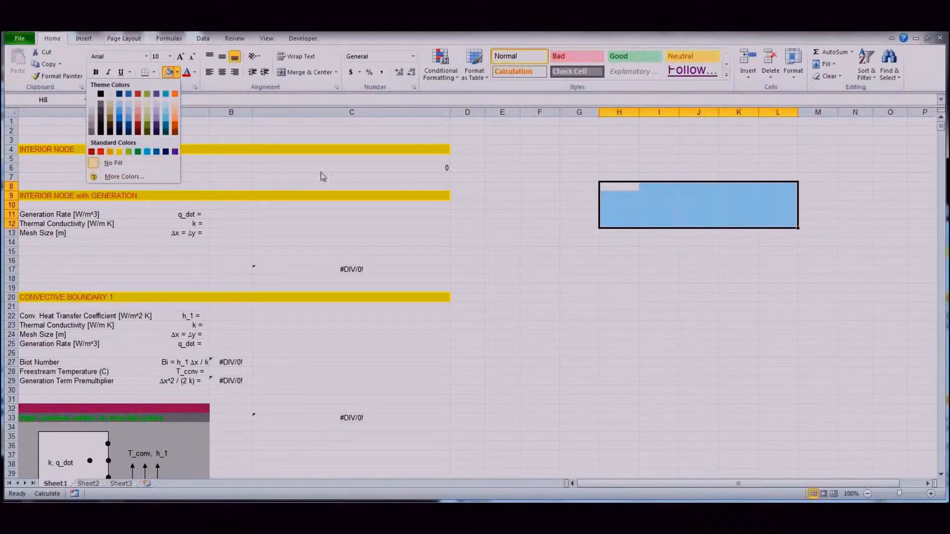
click(110, 152)
click(761, 269)
drag(619, 112, 782, 113)
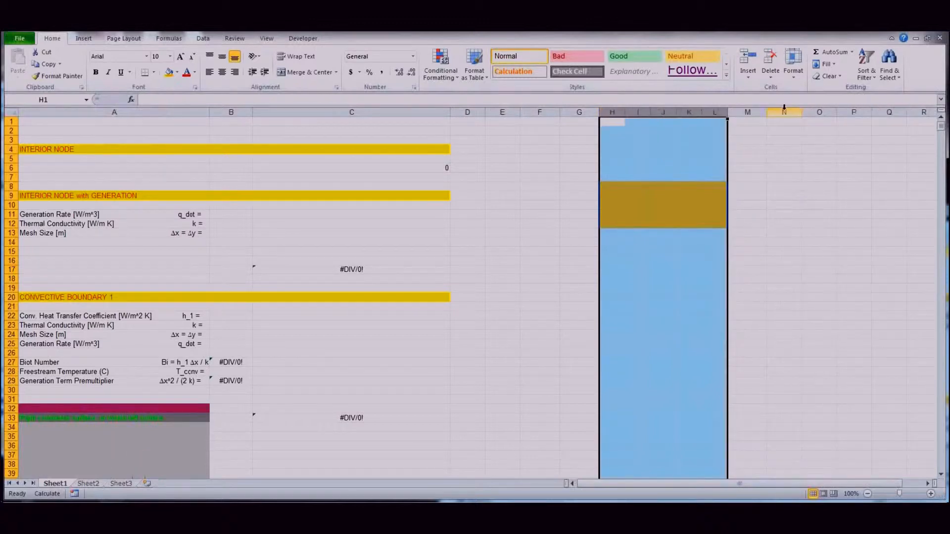
Enter 25 in cell H8 and copy it down through H12.
click(619, 183)
text(25)
key(Return)
key(Up)
key(ctrl+c)
key(Down)
key(shift+Down)
key(shift+Down)
key(shift+Down)
key(ctrl+v)
Copy the values of H8:H12 across columns H to L so the whole orange block is filled.
key(Up)
key(shift+Down)
key(shift+Down)
key(shift+Down)
key(shift+Down)
key(ctrl+c)
key(Up)
key(Down)
key(shift+Right)
key(shift+Right)
key(shift+Right)
key(shift+Right)
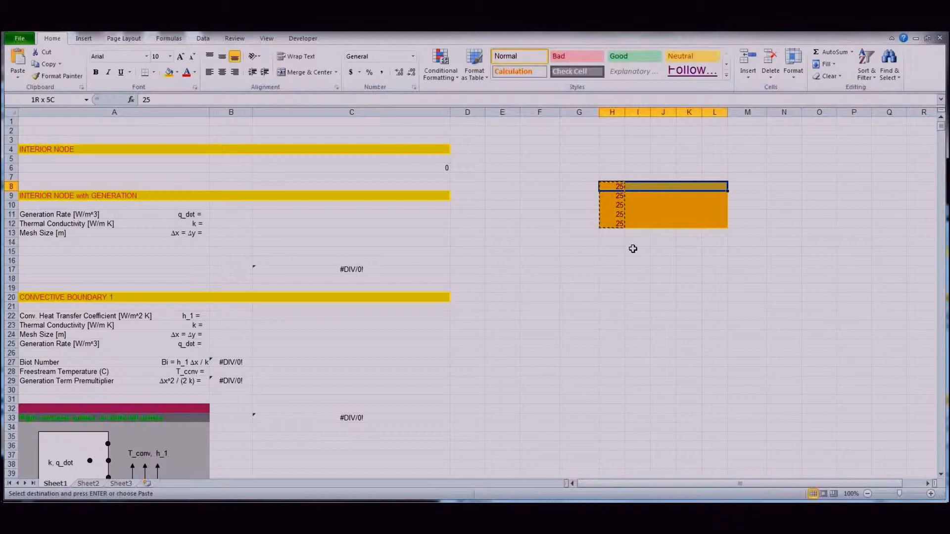
key(ctrl+v)
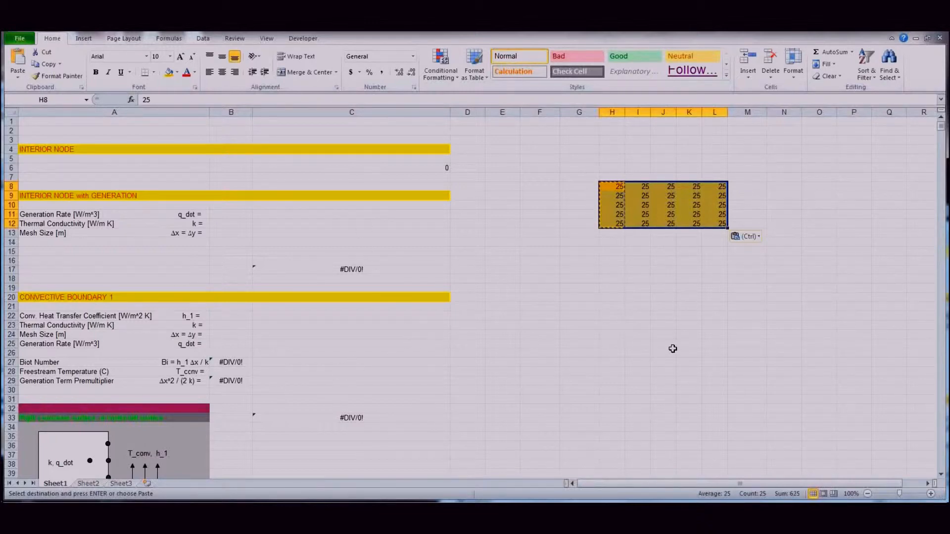
click(639, 261)
drag(614, 186, 717, 184)
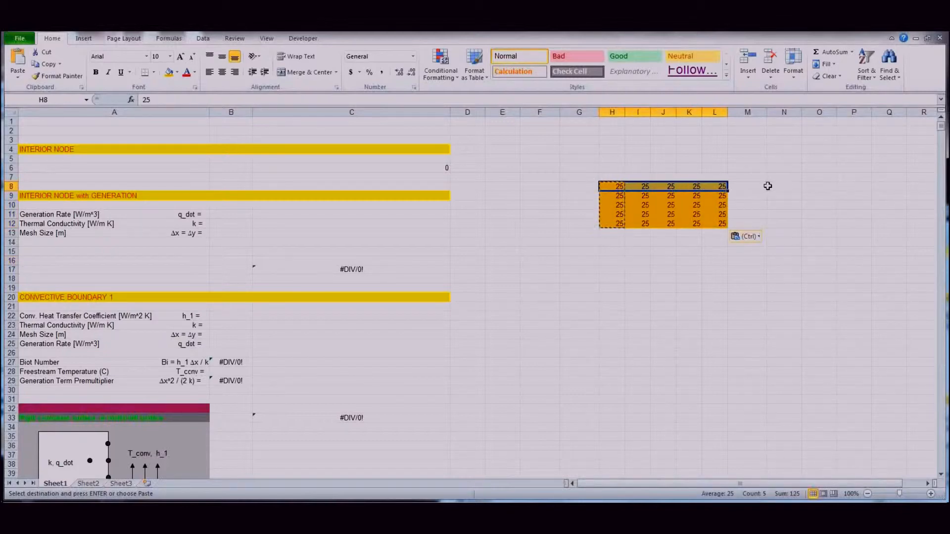
click(157, 233)
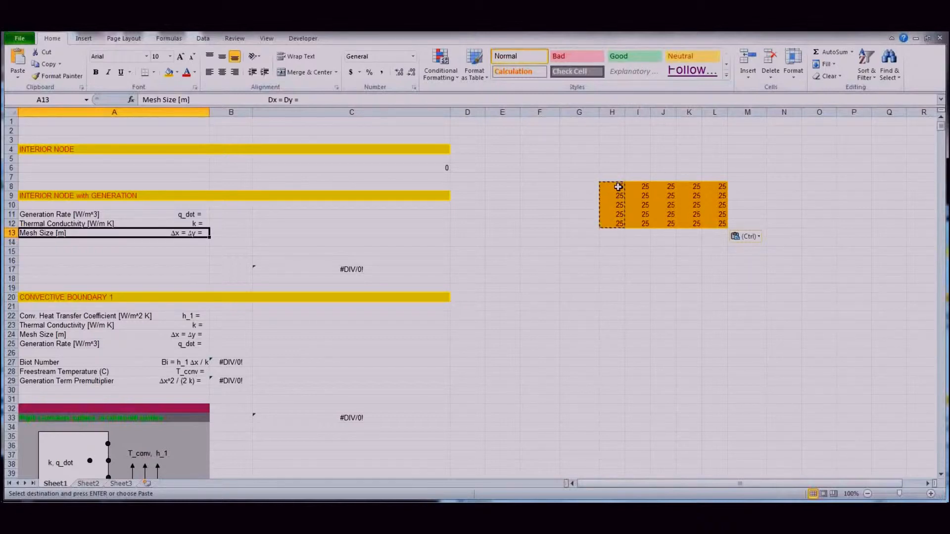
drag(613, 168, 714, 168)
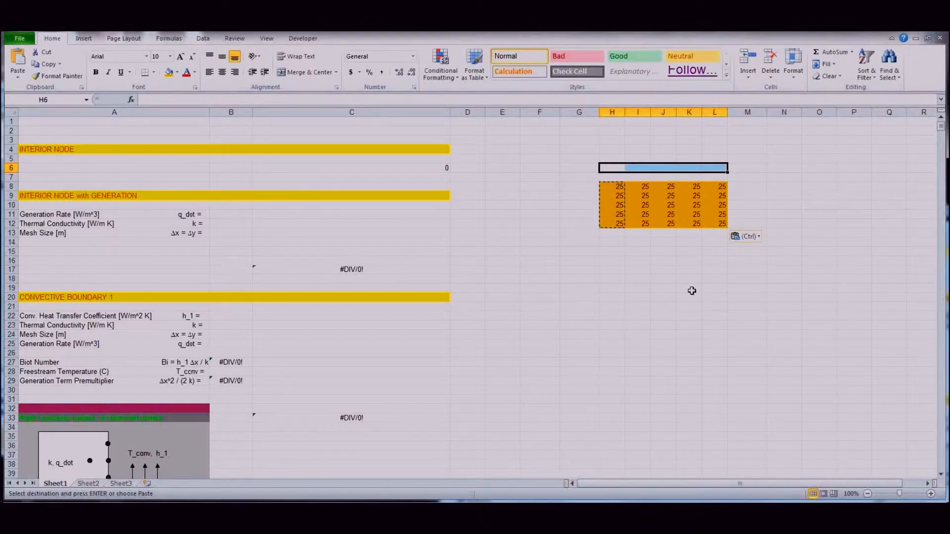
click(643, 258)
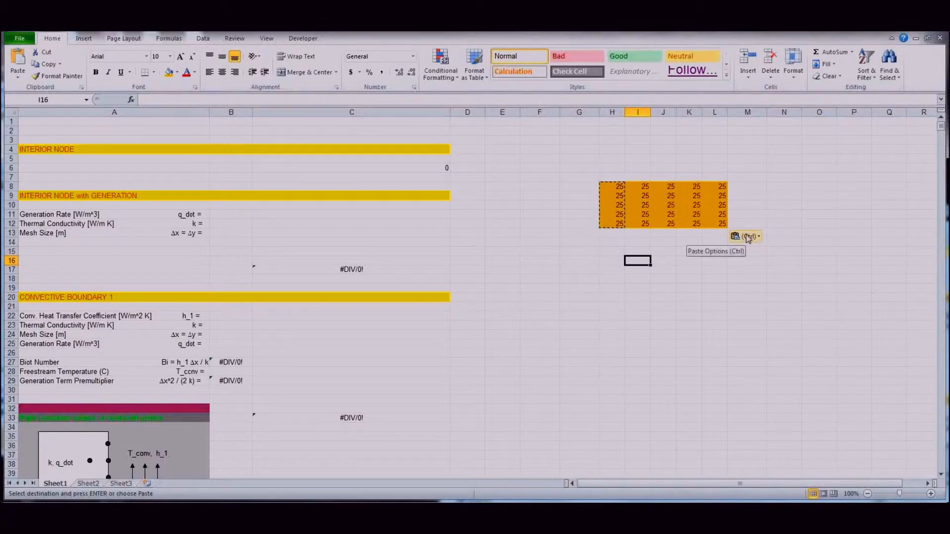
click(617, 234)
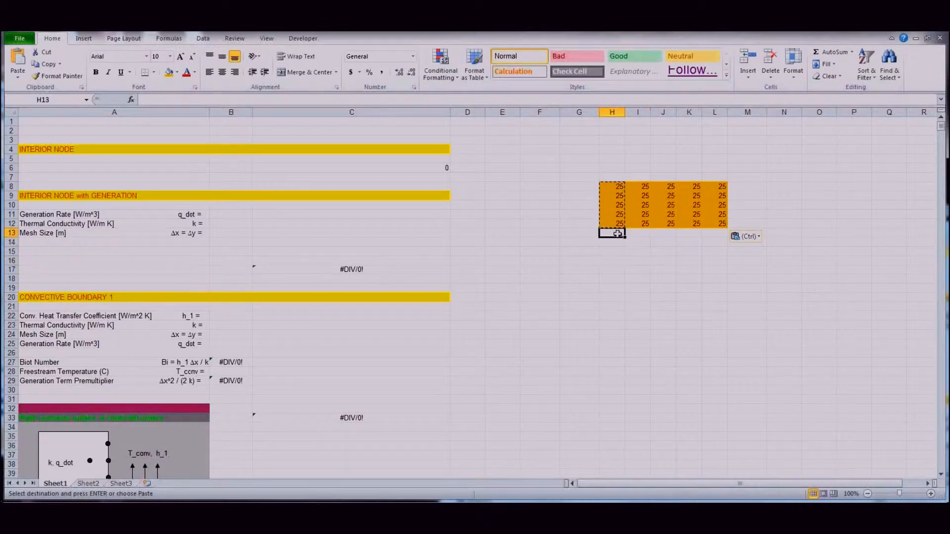
click(715, 280)
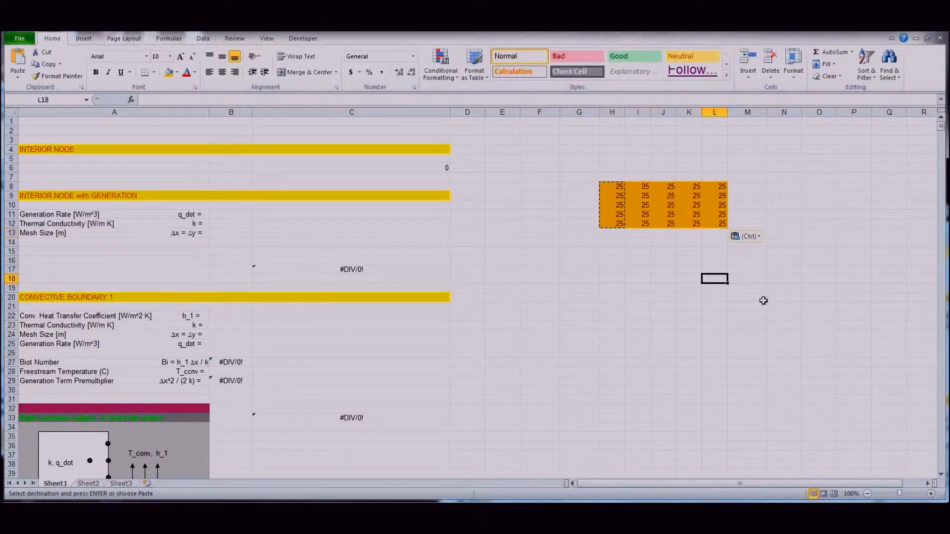
Fill cells H13:L14 below the orange block with bright pink from the extended colour palette.
key(Escape)
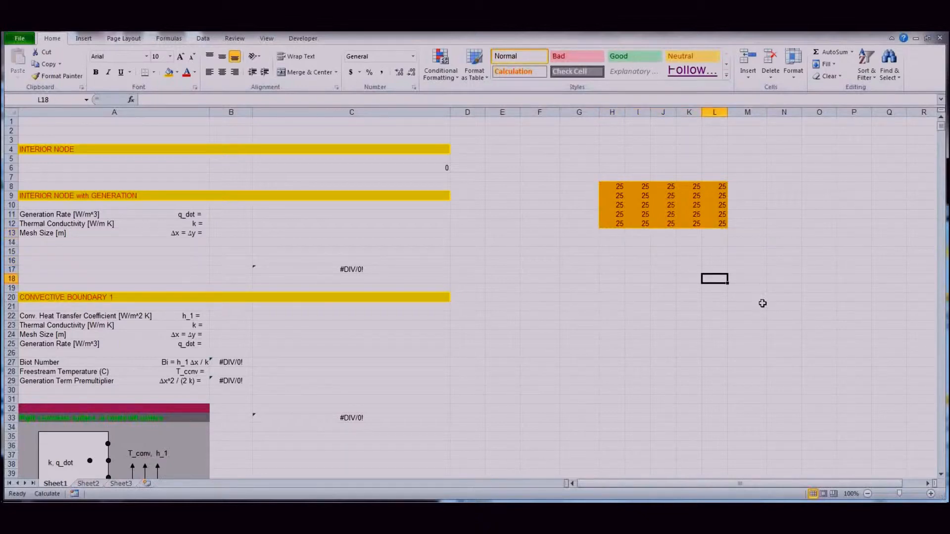
click(618, 235)
drag(618, 235, 713, 244)
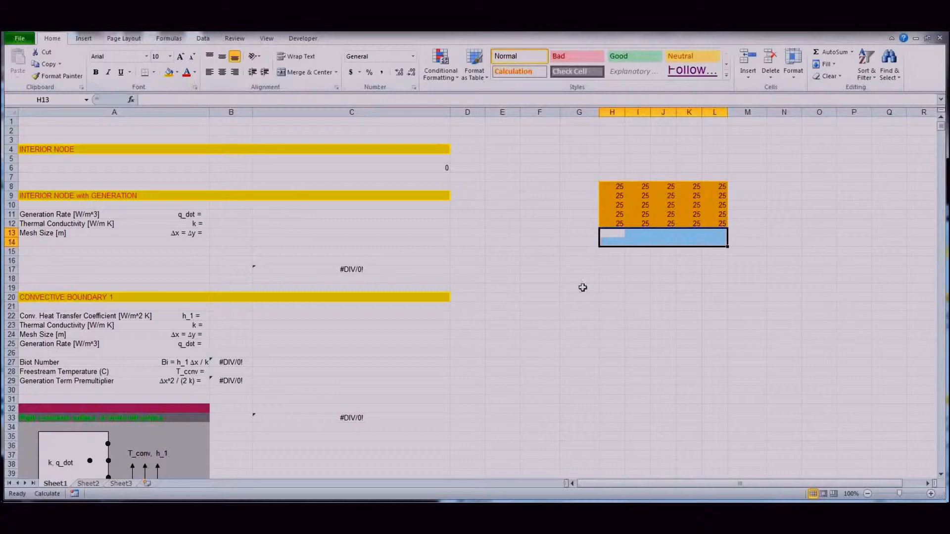
drag(611, 236, 715, 241)
click(176, 72)
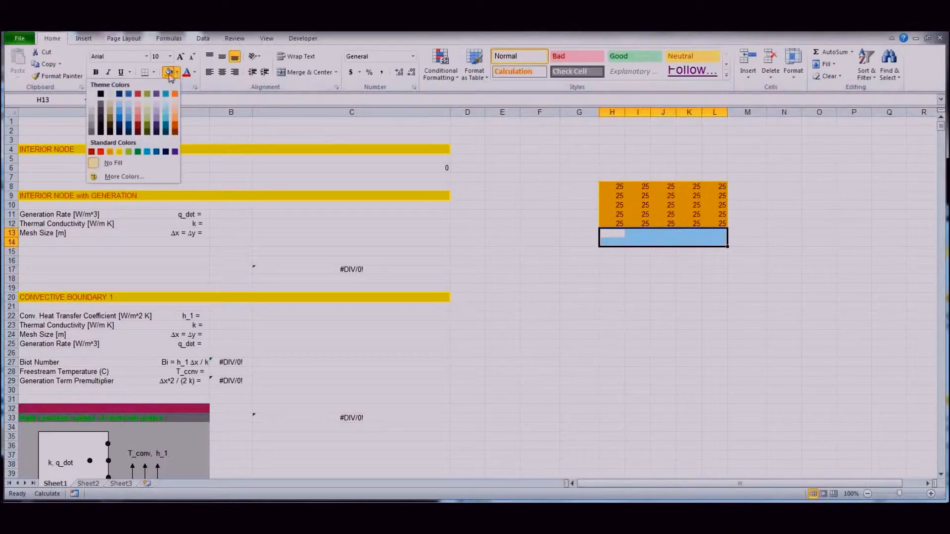
click(124, 176)
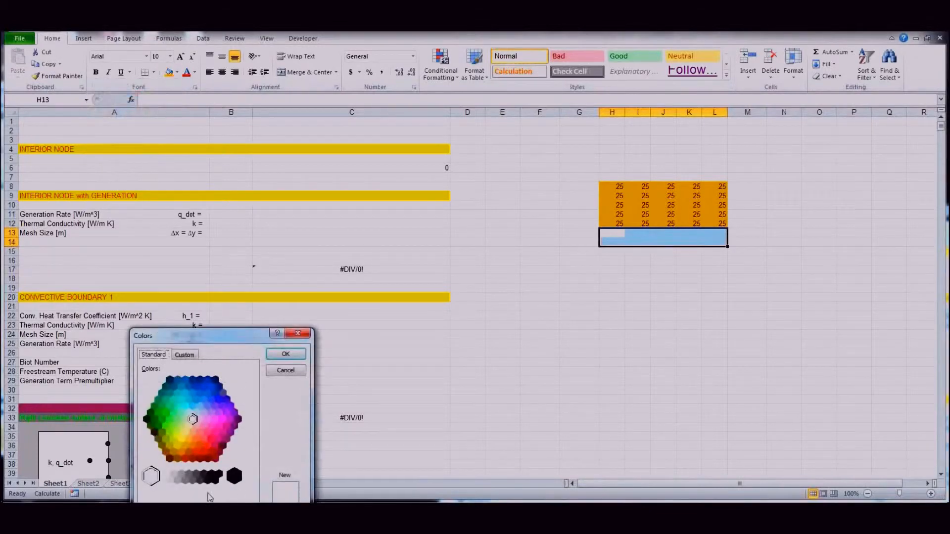
click(218, 430)
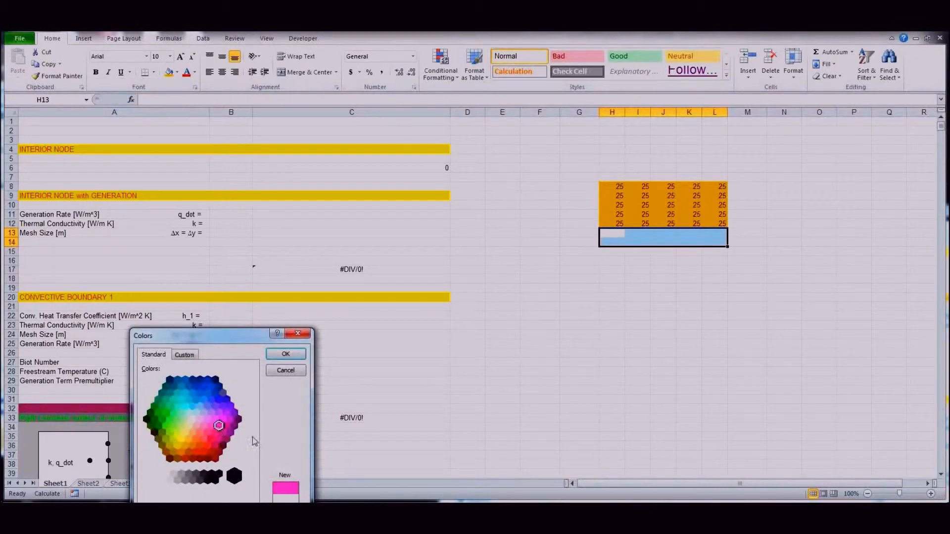
click(286, 353)
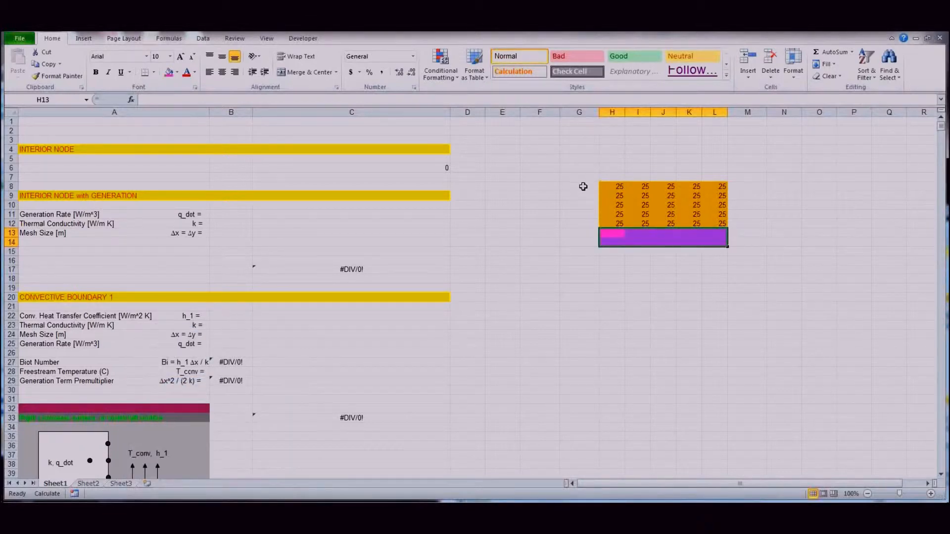
Fill the cells surrounding the orange block, G8:G12, G6:M7 and M8:M12, with standard light blue.
drag(582, 185, 583, 224)
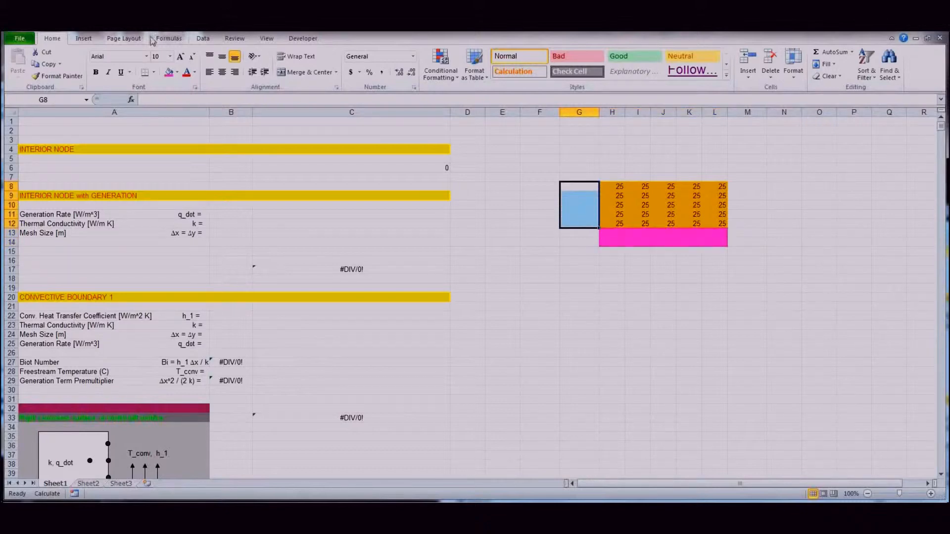
click(177, 72)
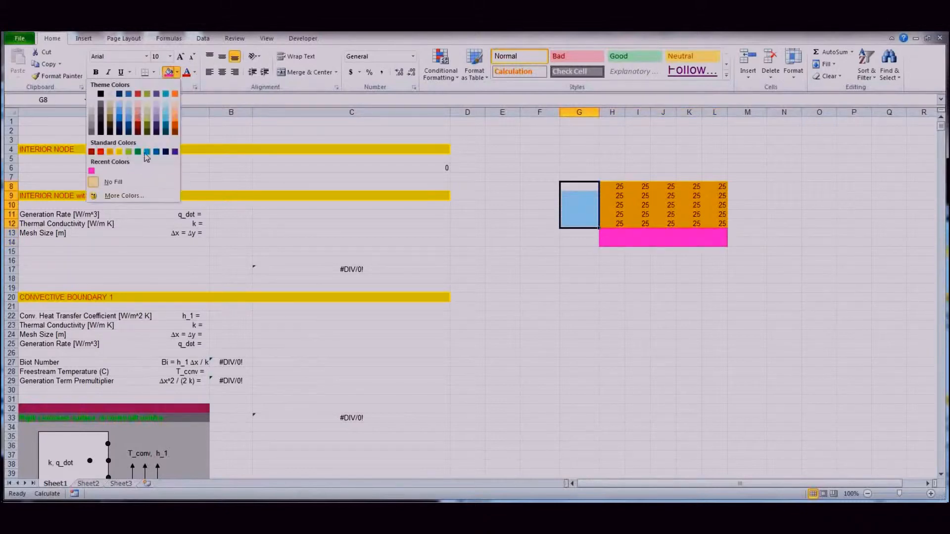
click(147, 152)
click(586, 169)
drag(585, 168, 753, 176)
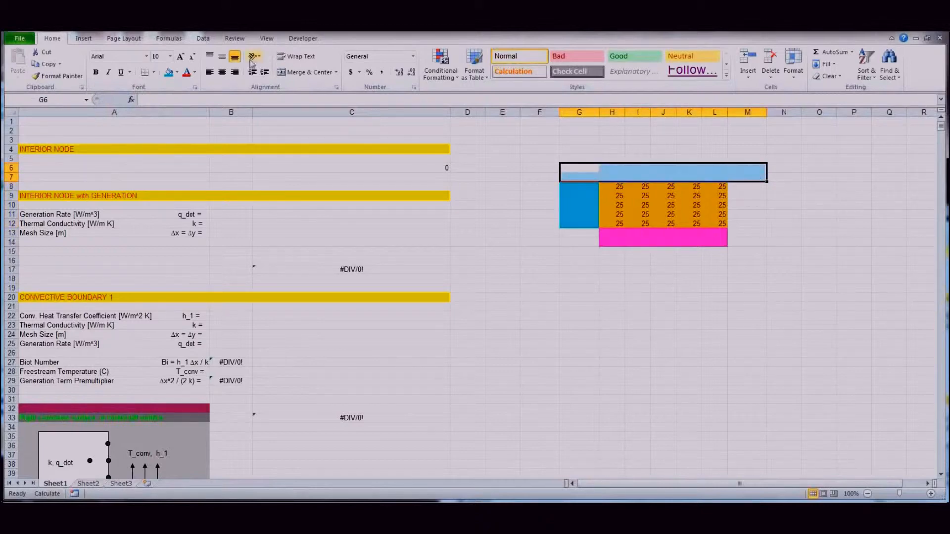
click(170, 72)
drag(739, 186, 745, 224)
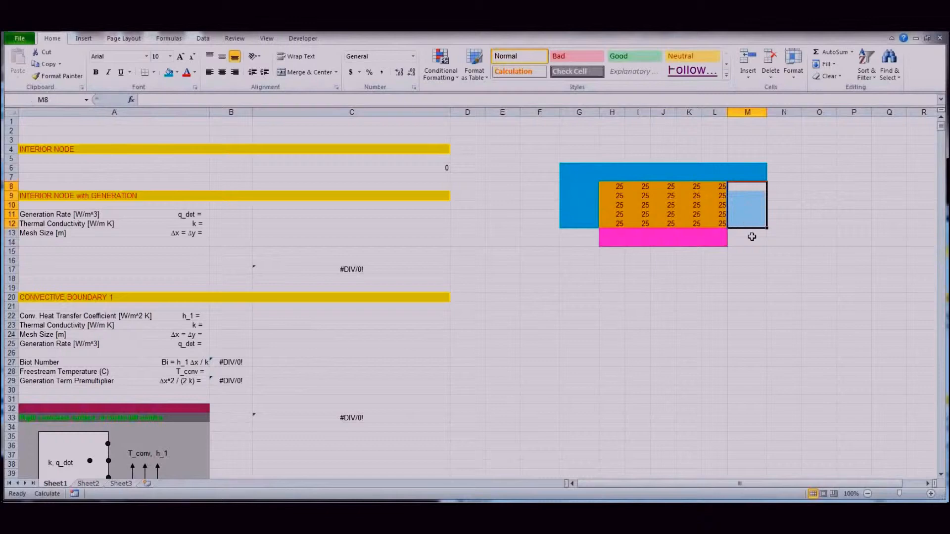
click(169, 72)
click(797, 276)
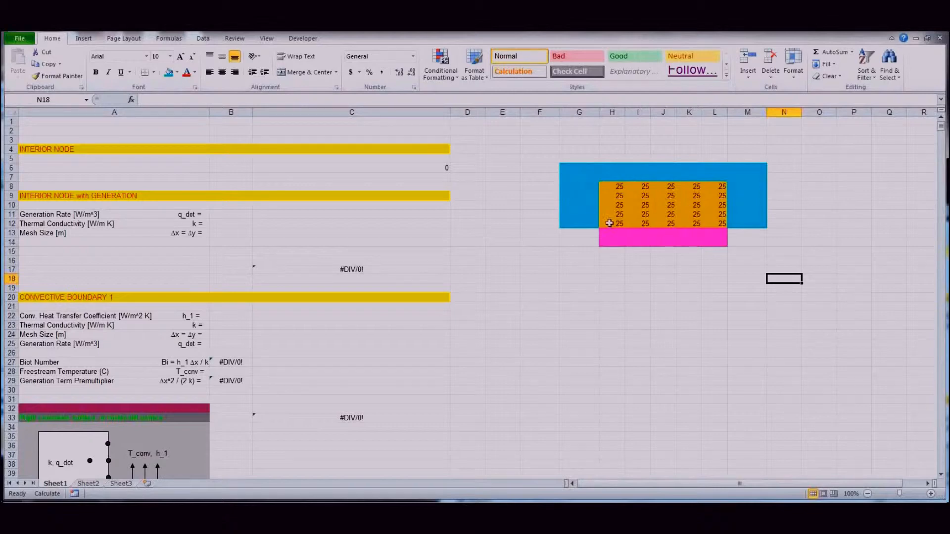
click(582, 225)
drag(582, 225, 617, 225)
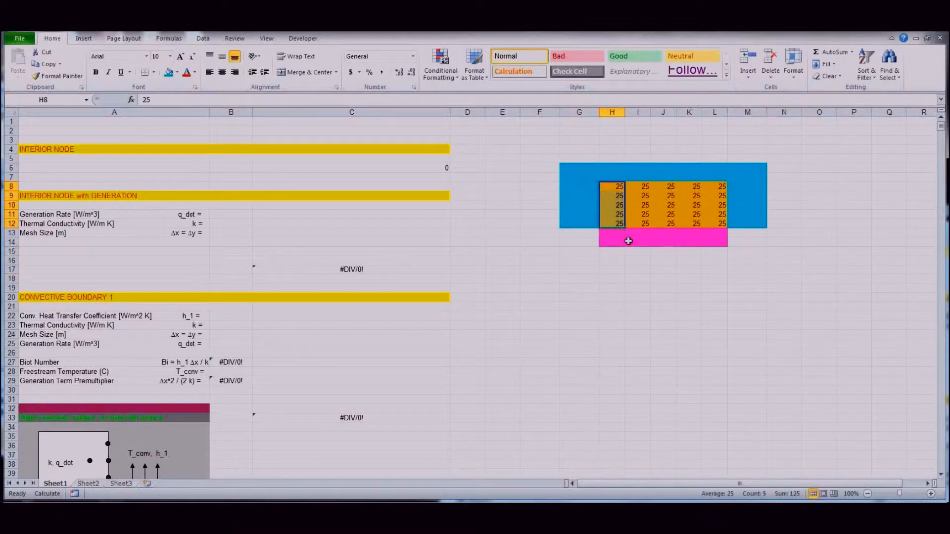
Point out the orange block's edge nodes H8:H12, L8:L12 and H12:L12 and its interior nodes I9:K11 by selecting each range.
click(618, 185)
drag(617, 185, 721, 224)
click(720, 187)
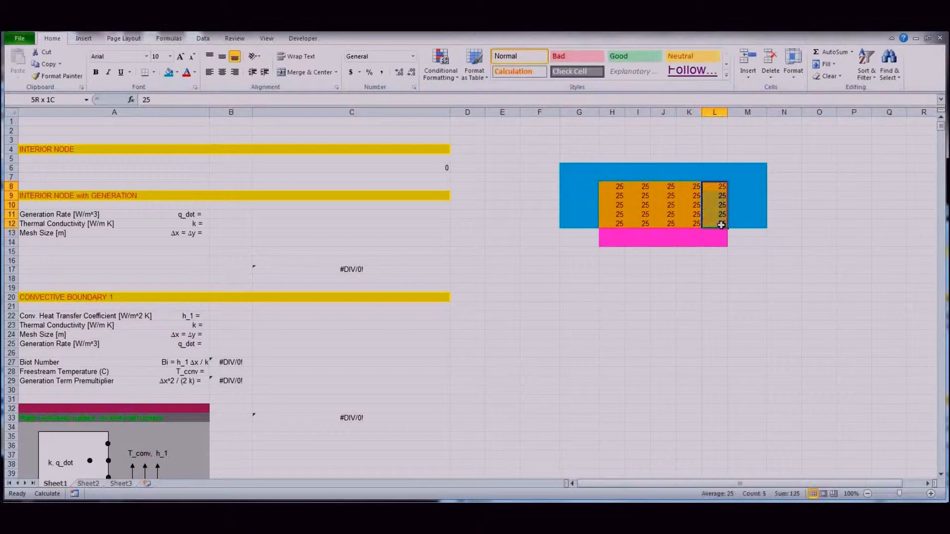
drag(620, 223, 721, 223)
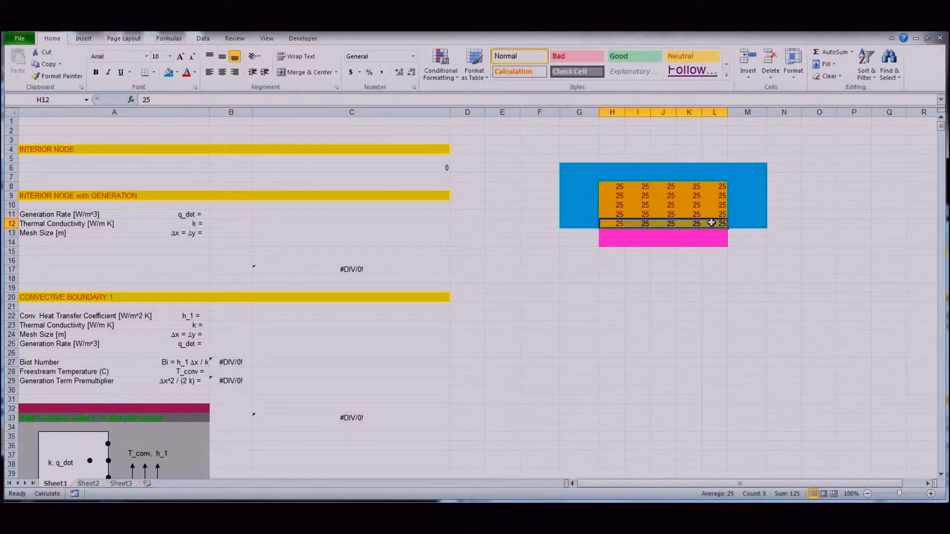
click(641, 196)
drag(641, 196, 696, 214)
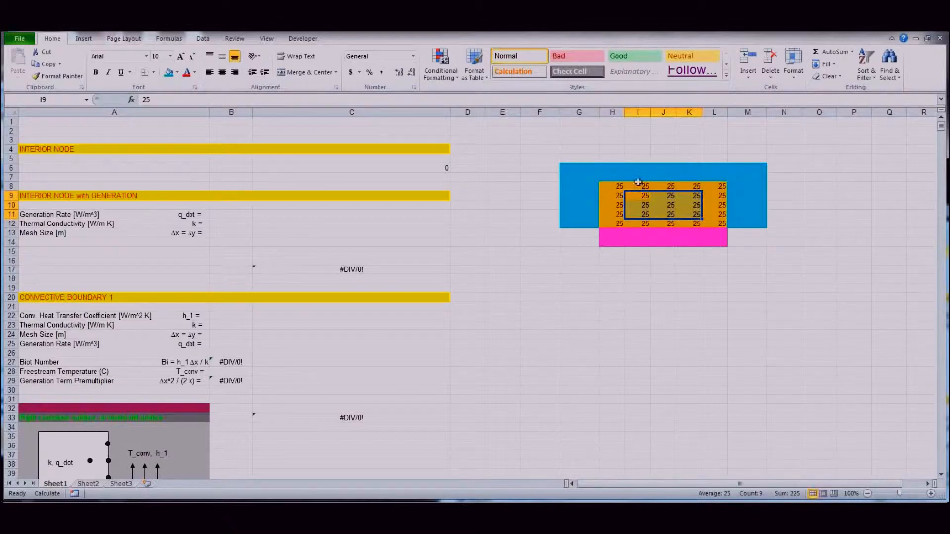
click(609, 292)
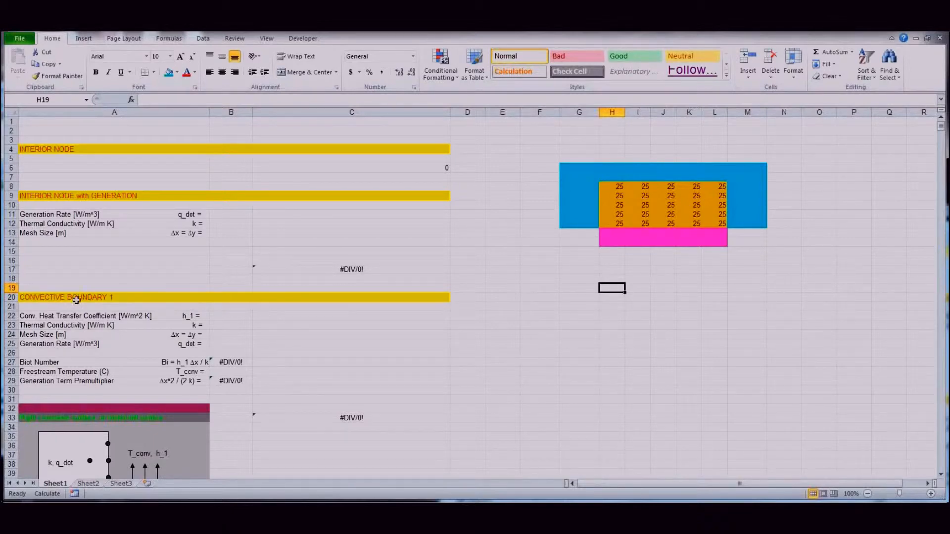
Under CONVECTIVE BOUNDARY 1, enter a heat transfer coefficient of 10, a thermal conductivity of 200 and a mesh size of .001.
click(74, 299)
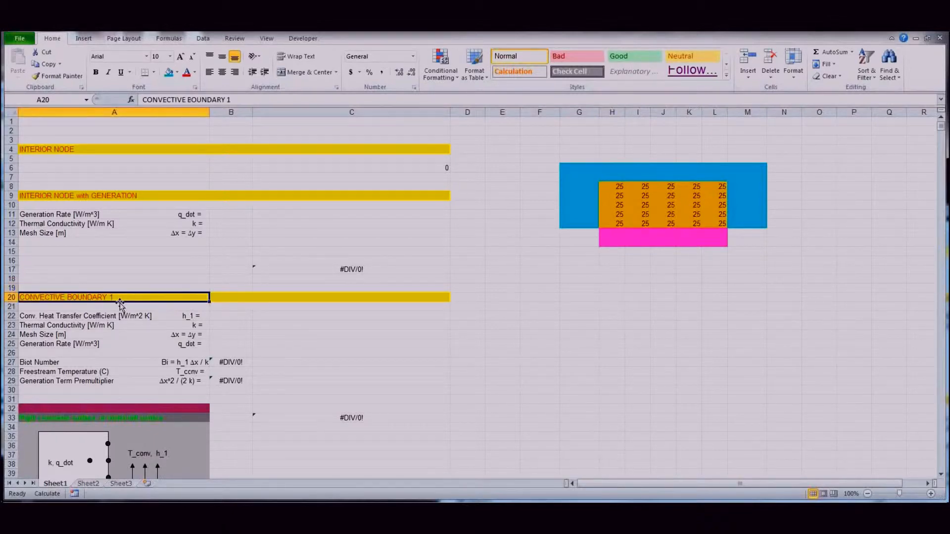
scroll(119, 304, down, 3)
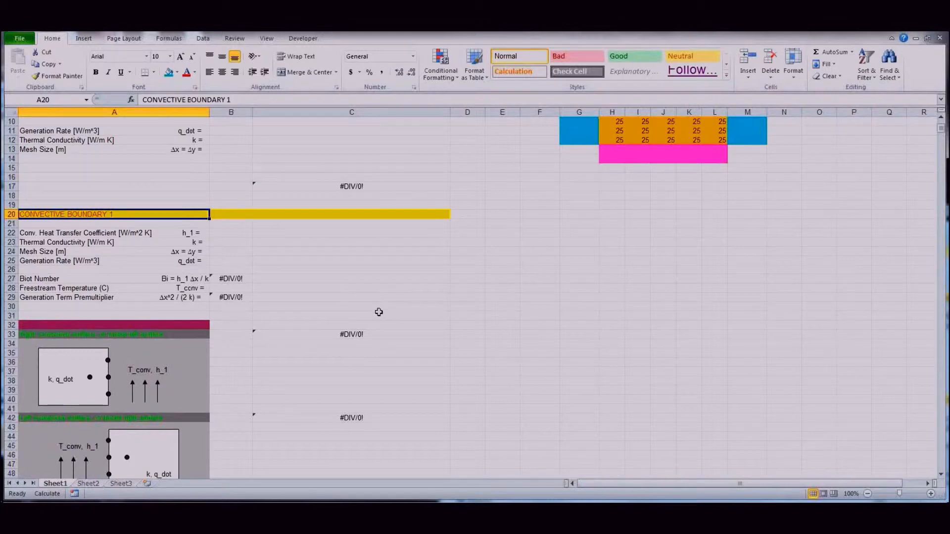
click(231, 234)
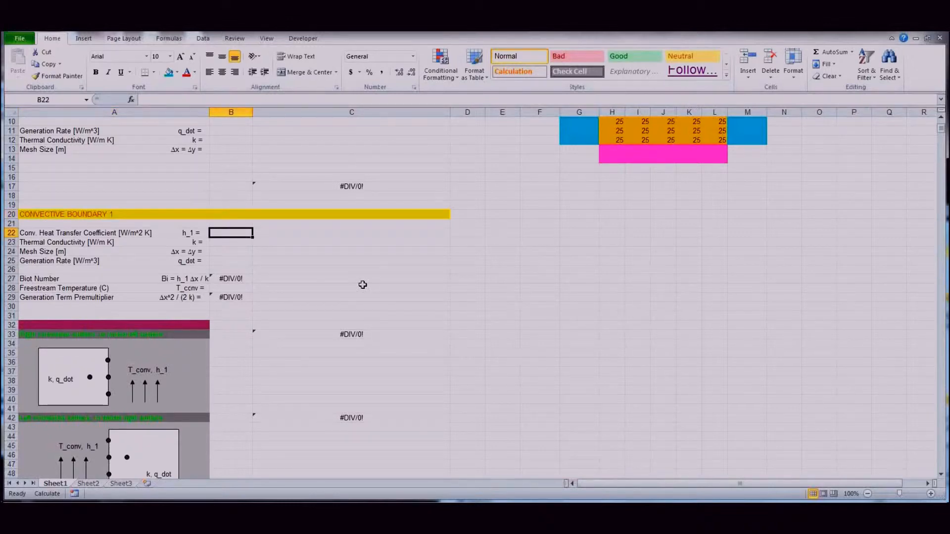
text(10)
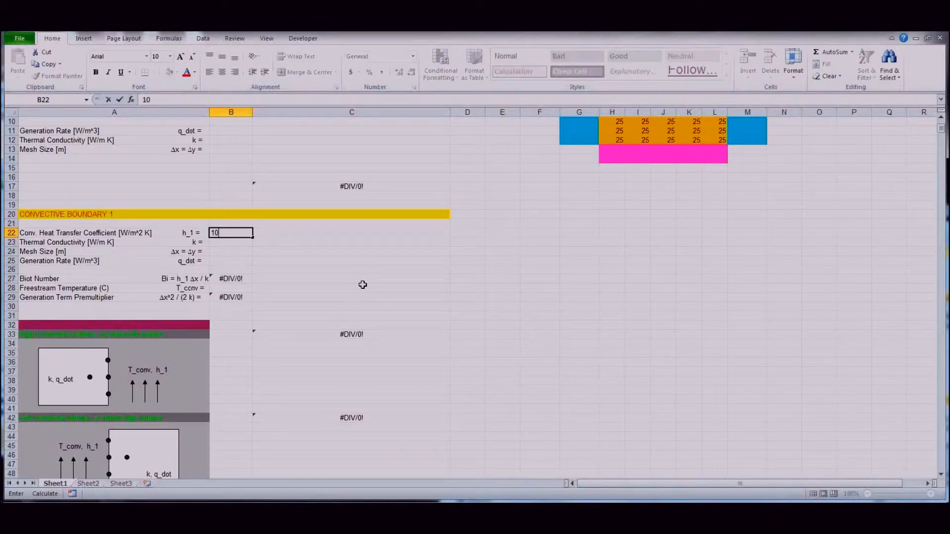
key(Return)
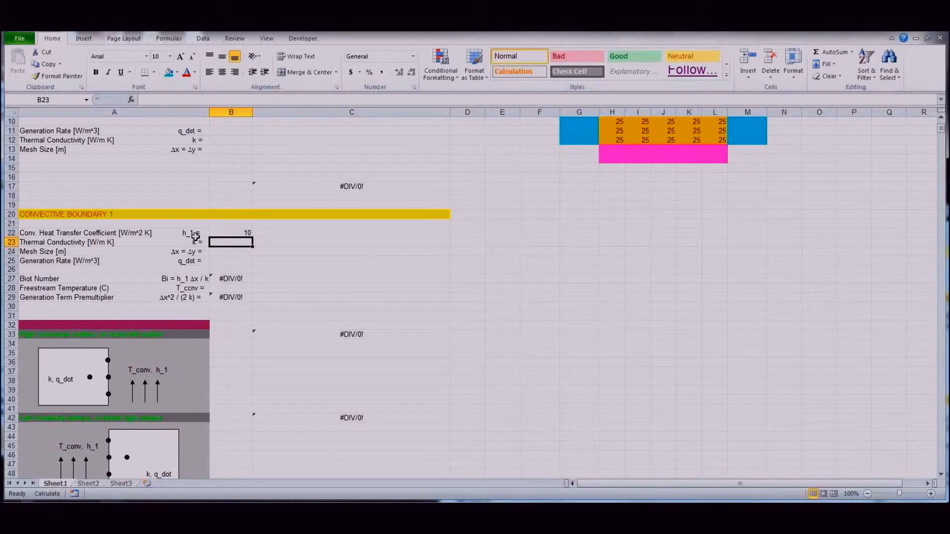
text(200)
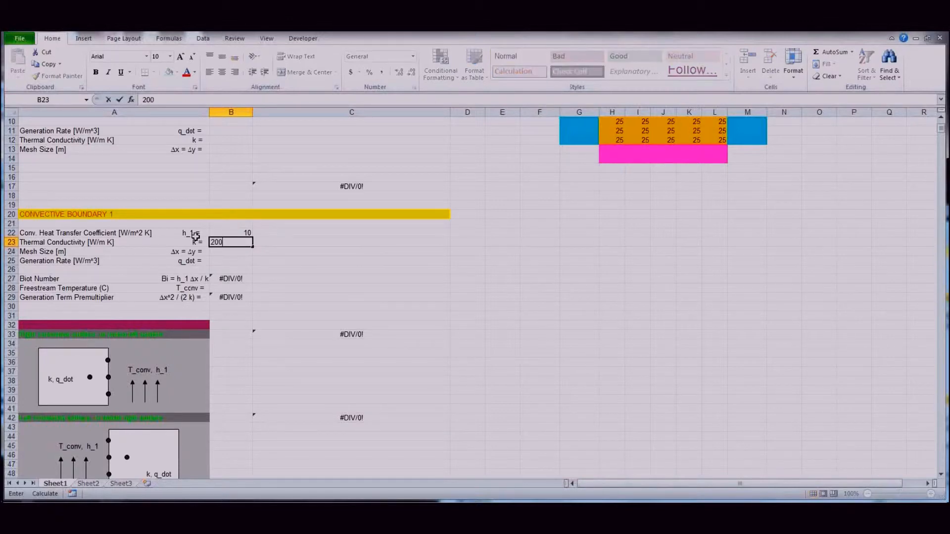
key(Return)
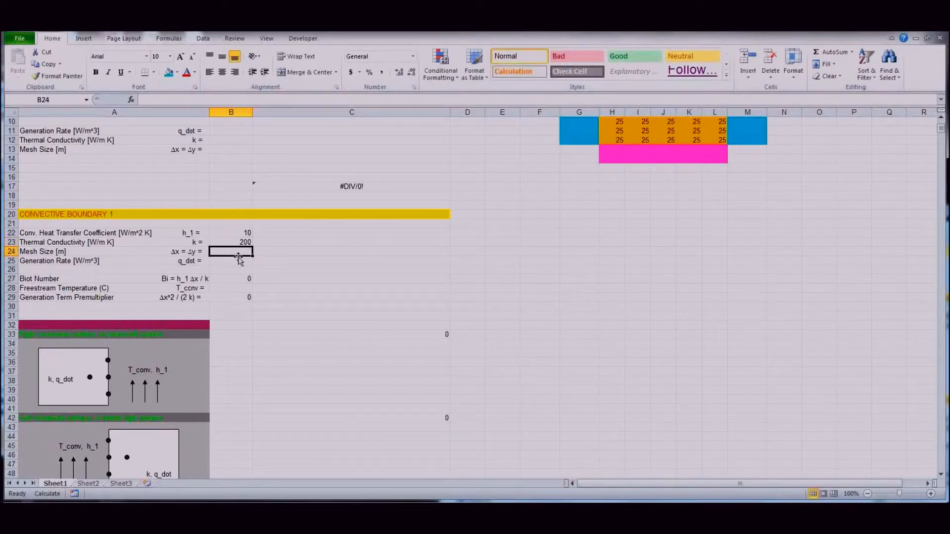
text(.001)
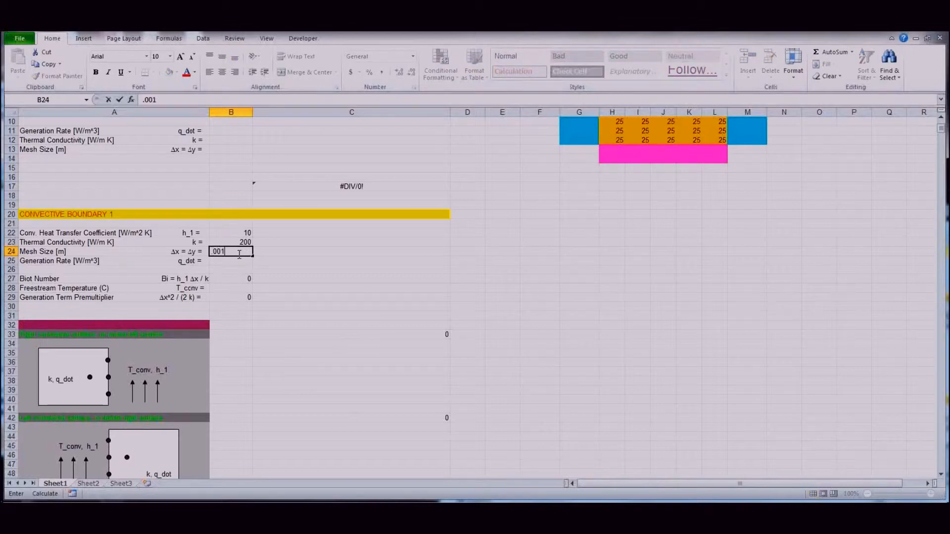
key(Return)
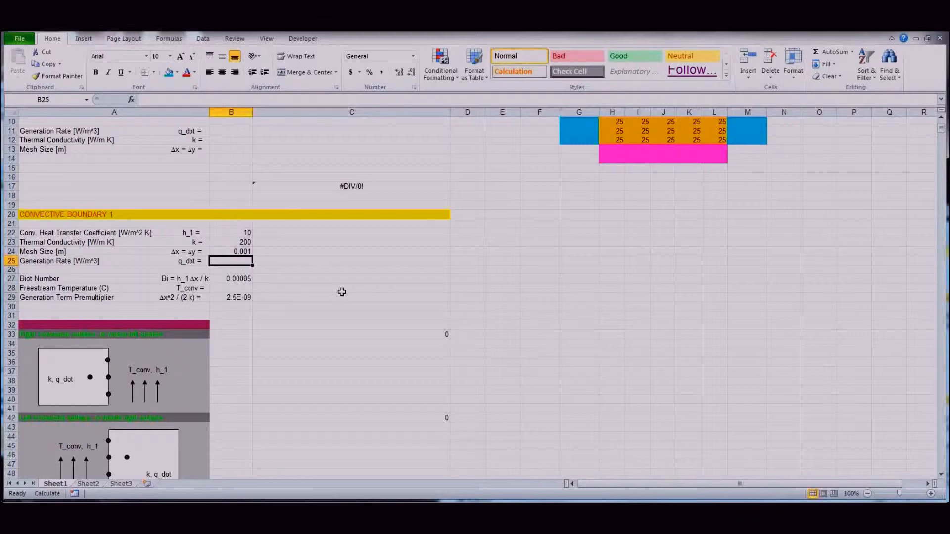
Set the freestream temperature T_conv in B28 to 25.
click(235, 289)
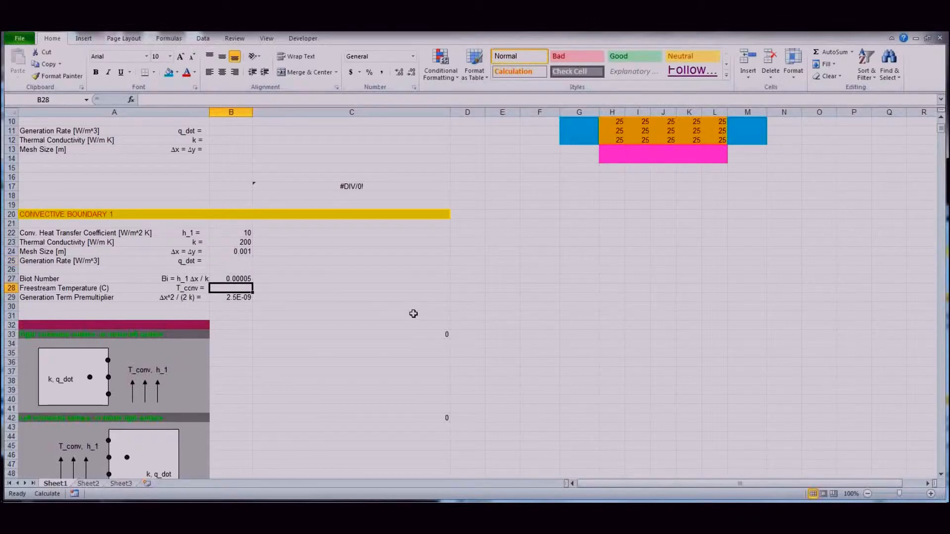
text(25)
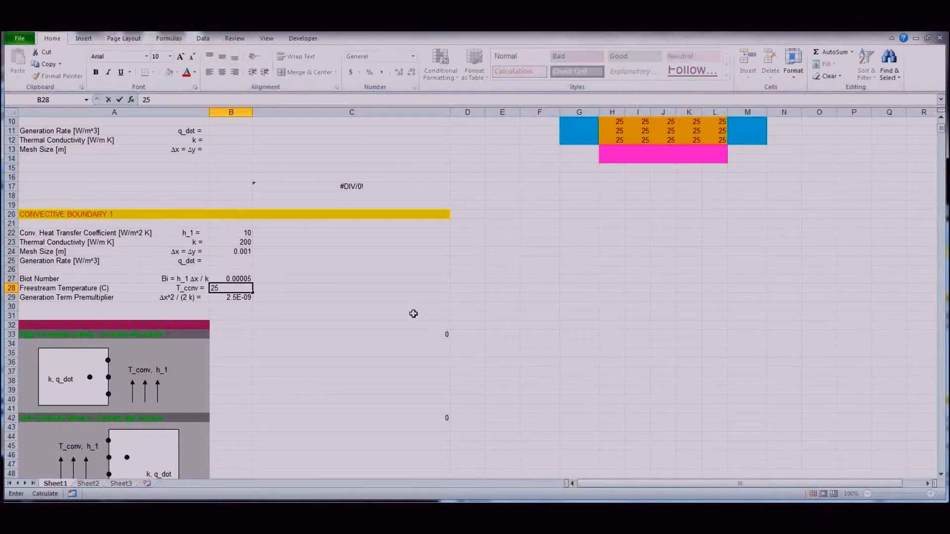
key(Return)
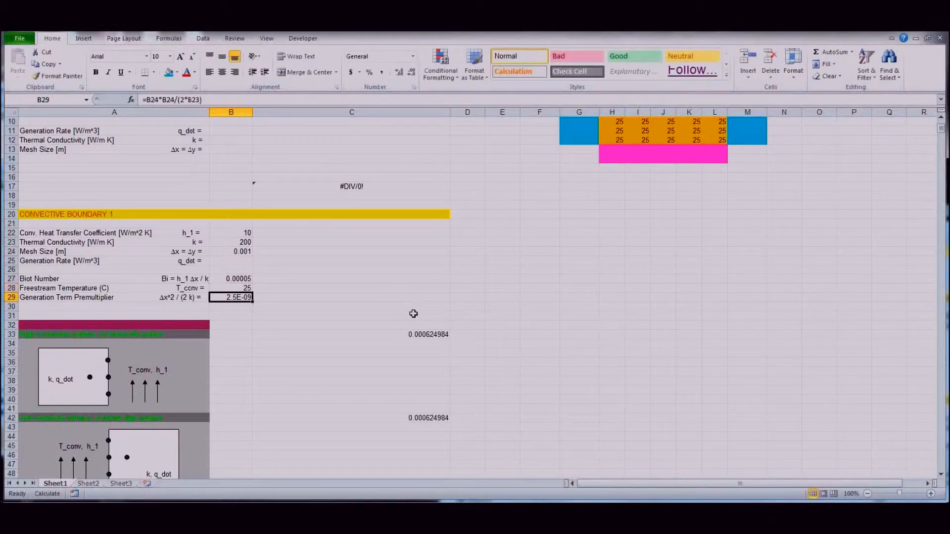
Check the convective surface formulas in C33, C42 and C51.
click(436, 334)
click(425, 419)
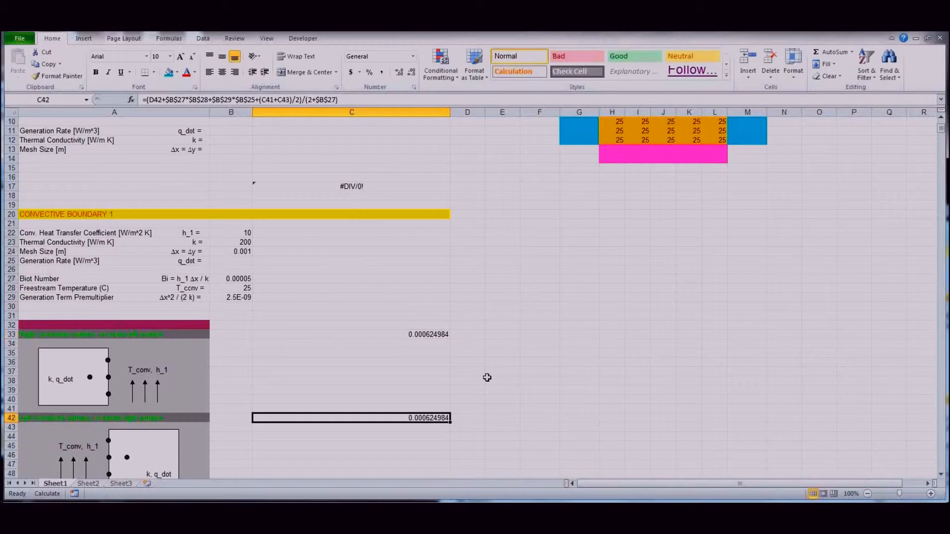
scroll(486, 376, down, 6)
click(433, 335)
scroll(558, 331, up, 7)
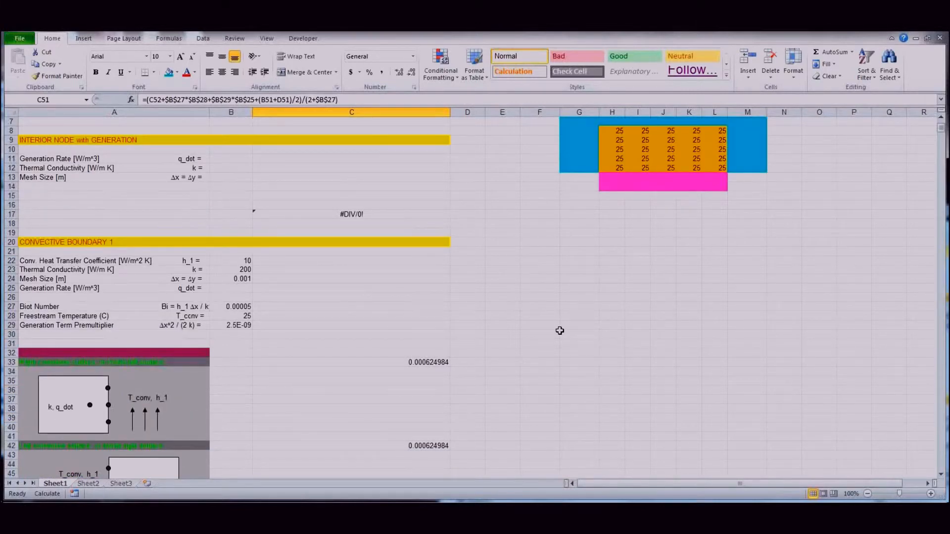
Inspect the cell references used by the surface formula in C33 and the Biot number formula in B27.
click(440, 362)
click(390, 99)
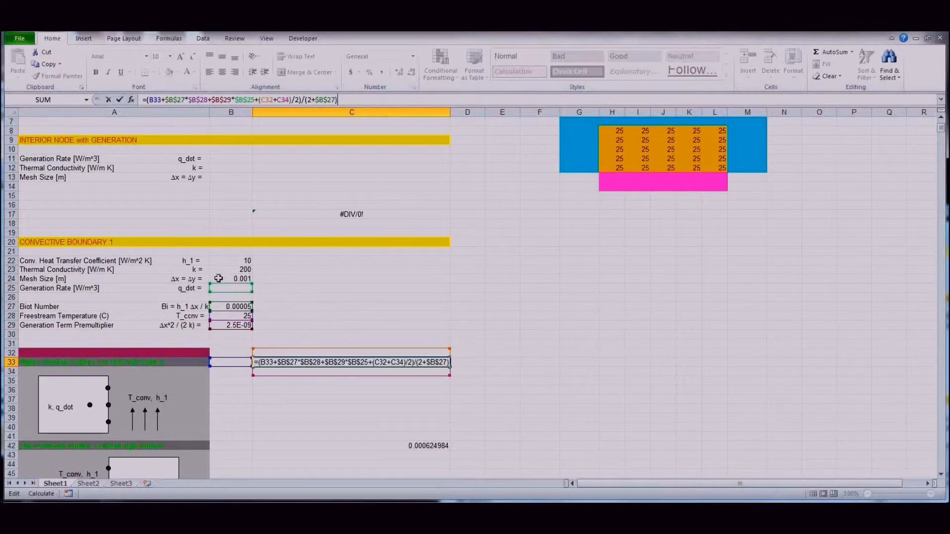
key(Return)
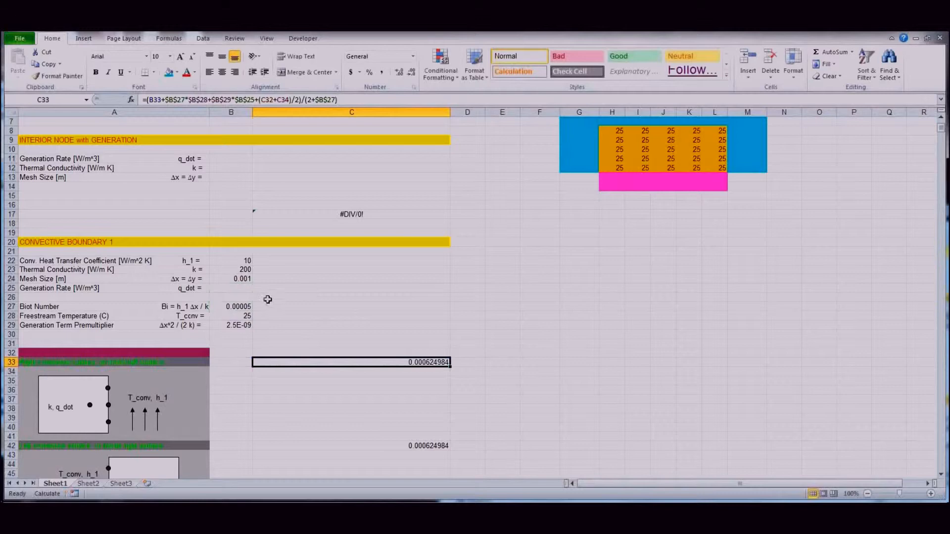
click(239, 307)
click(353, 103)
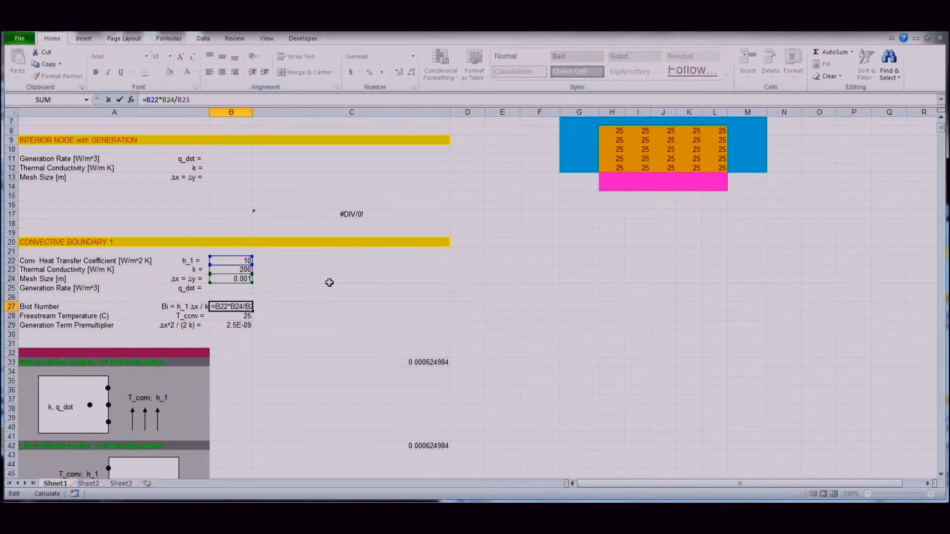
key(ctrl+Return)
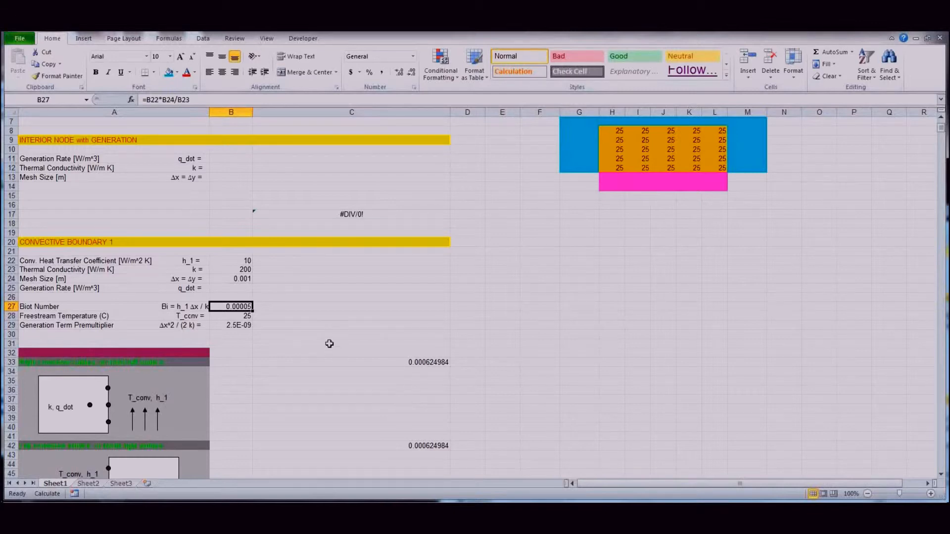
Compare the right and left convective surface diagrams with the cell references of the formulas in C33 and C42.
scroll(329, 345, down, 16)
scroll(329, 334, up, 10)
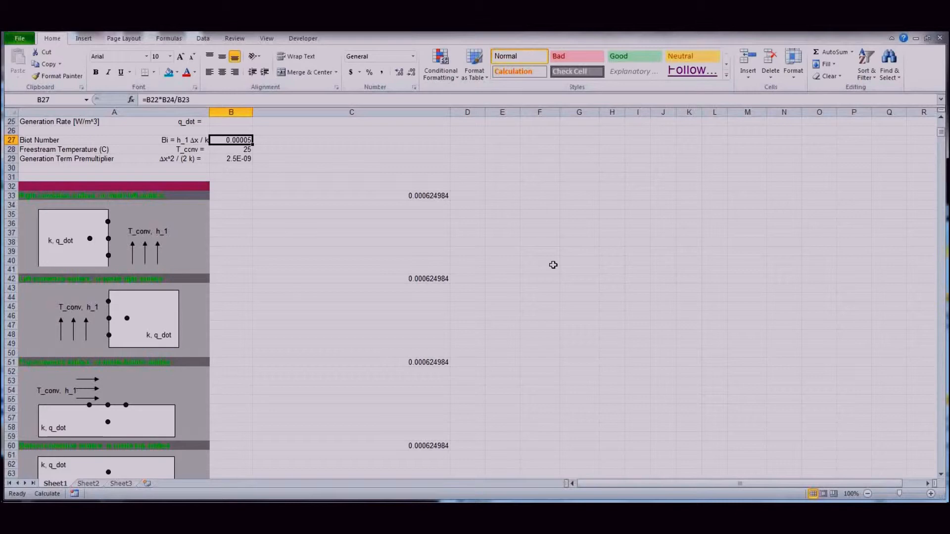
scroll(553, 265, up, 7)
scroll(311, 349, down, 5)
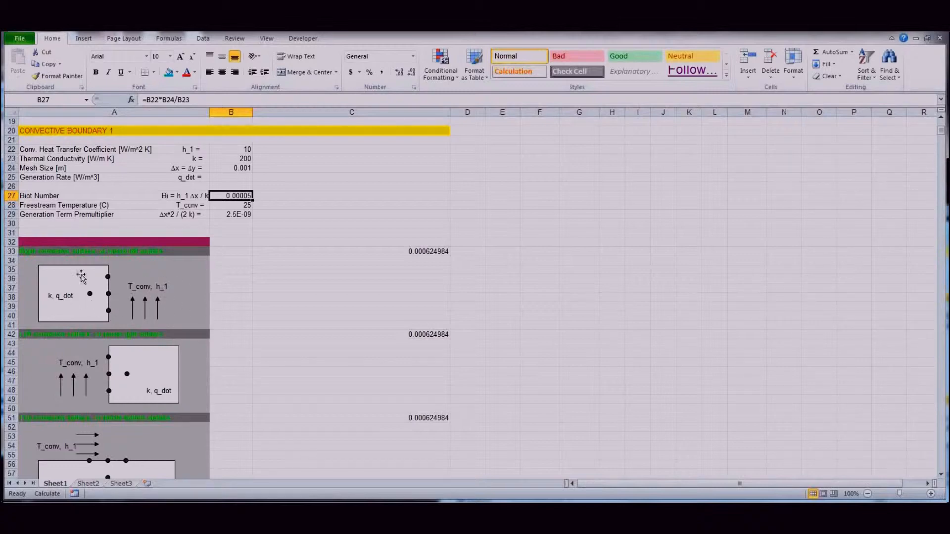
click(413, 252)
key(F2)
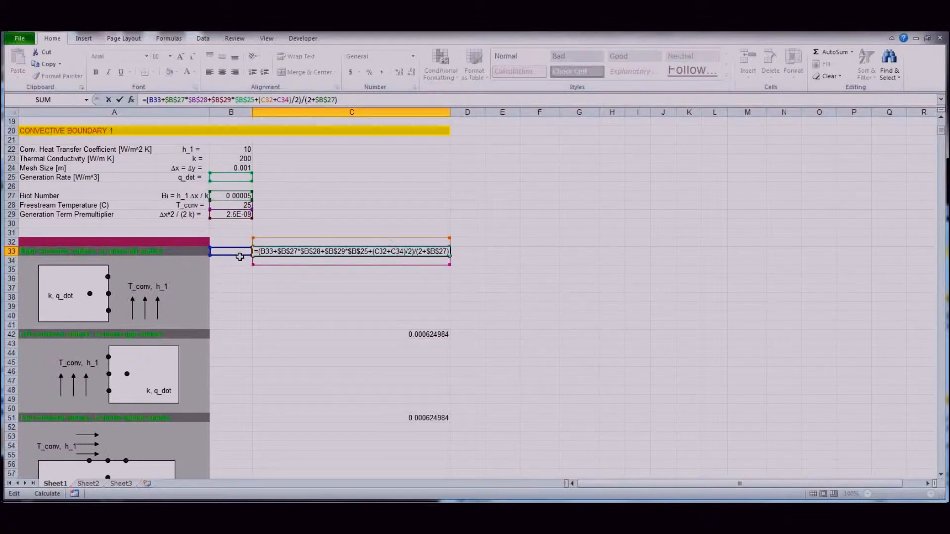
key(Escape)
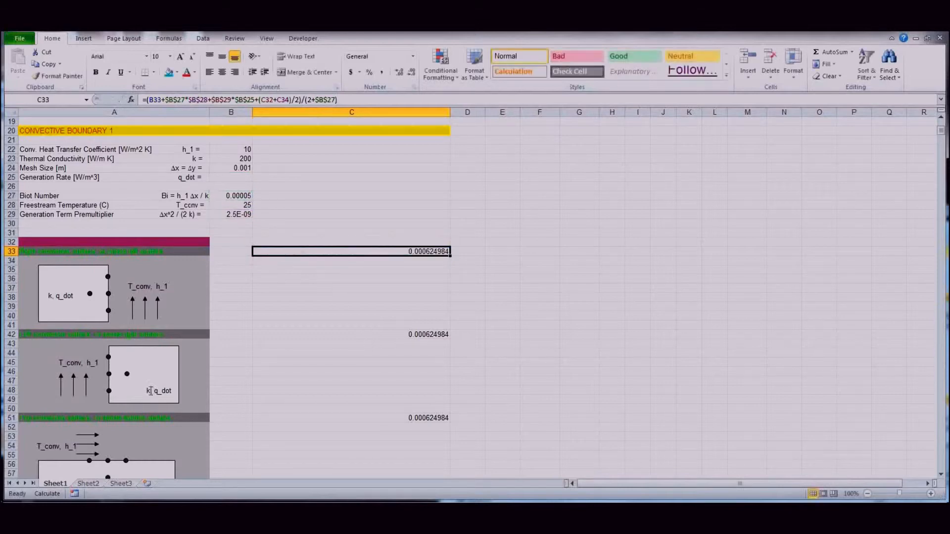
click(429, 335)
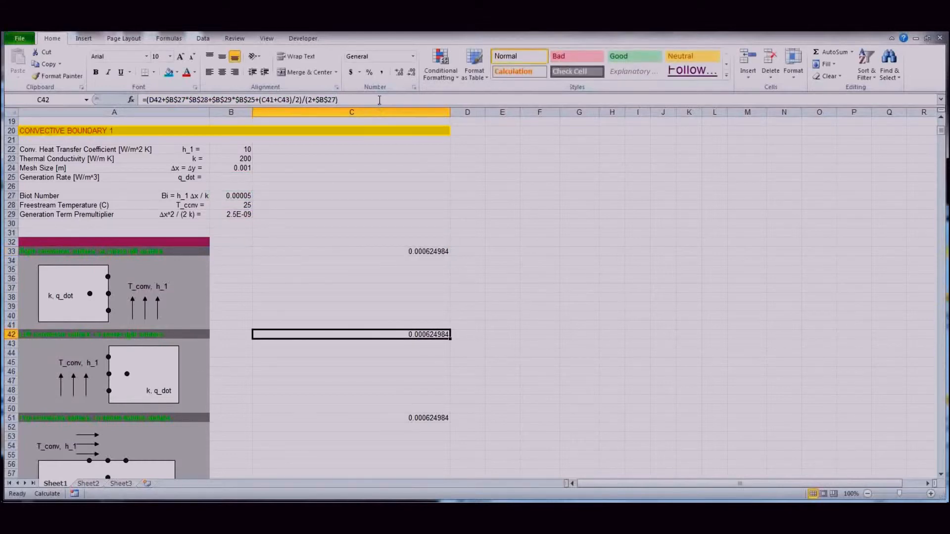
key(F2)
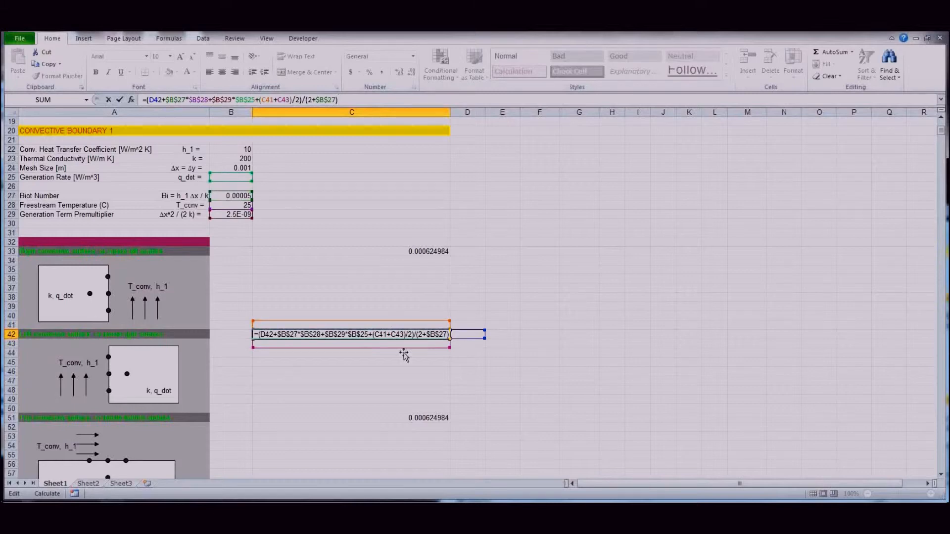
key(Escape)
Examine which neighbouring cells the upper and lower convective surface formulas in C51 and C60 refer to.
scroll(589, 366, down, 3)
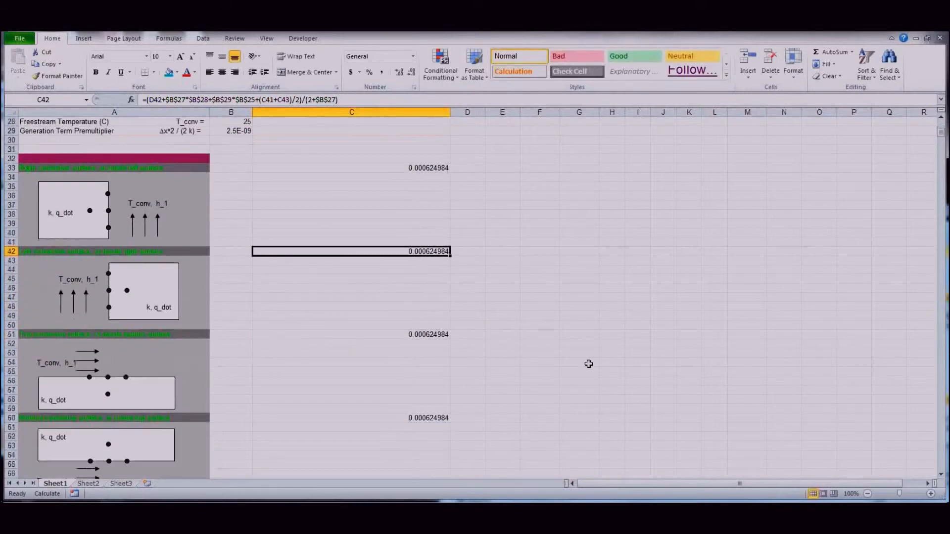
click(417, 338)
click(369, 99)
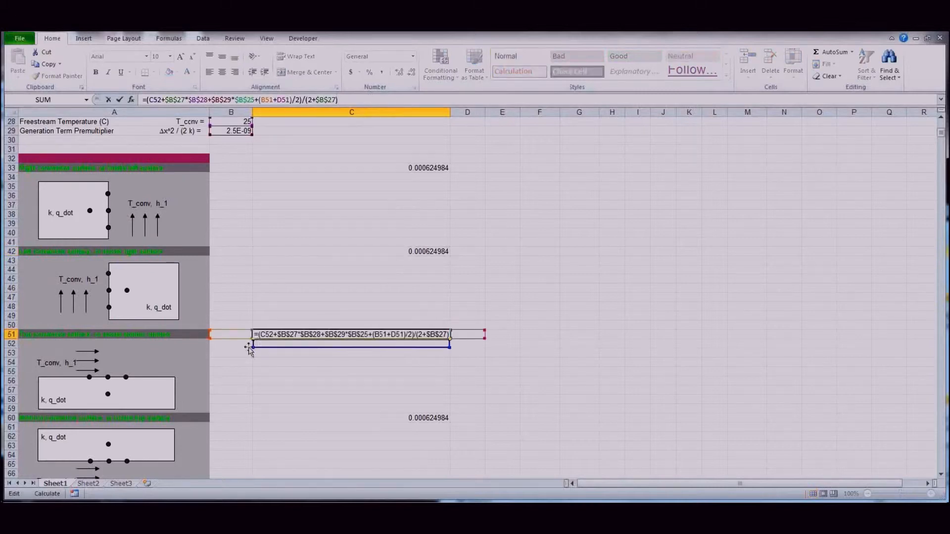
key(Escape)
click(404, 418)
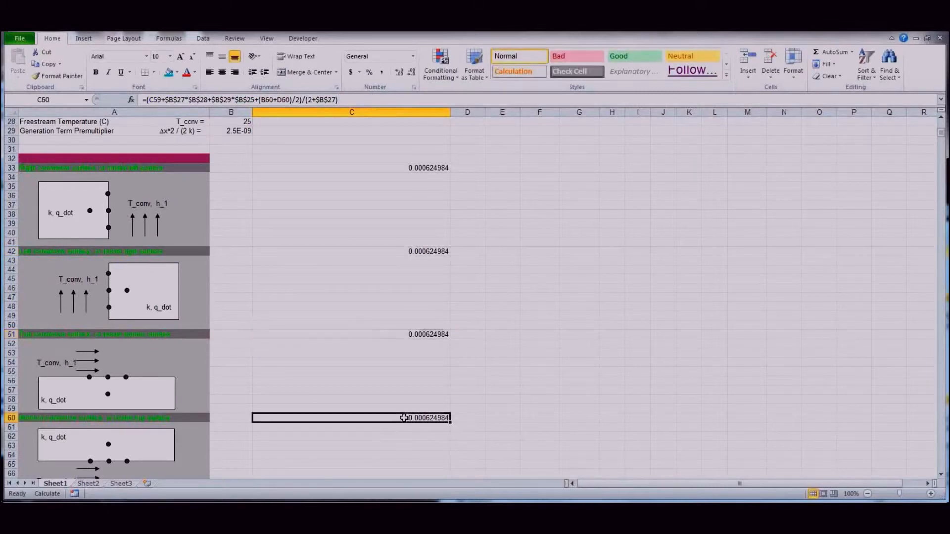
click(368, 99)
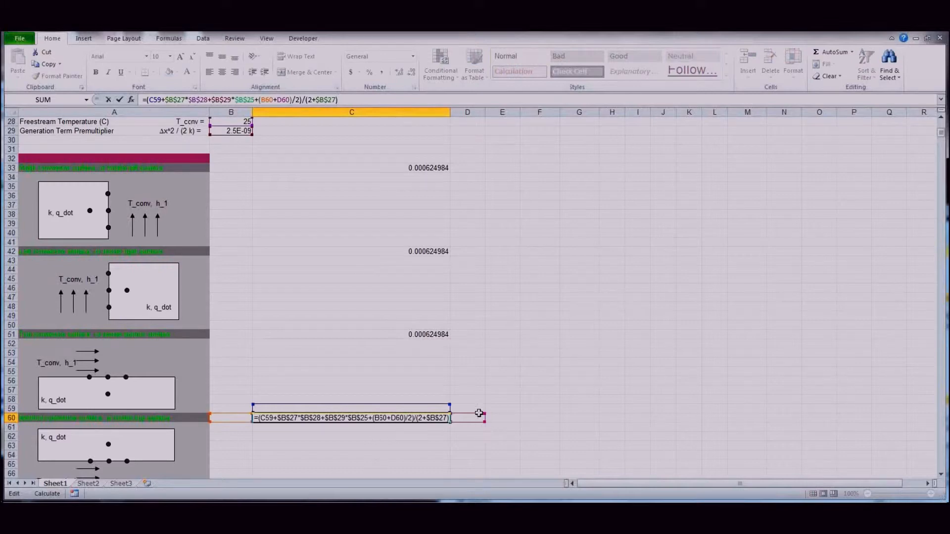
key(Escape)
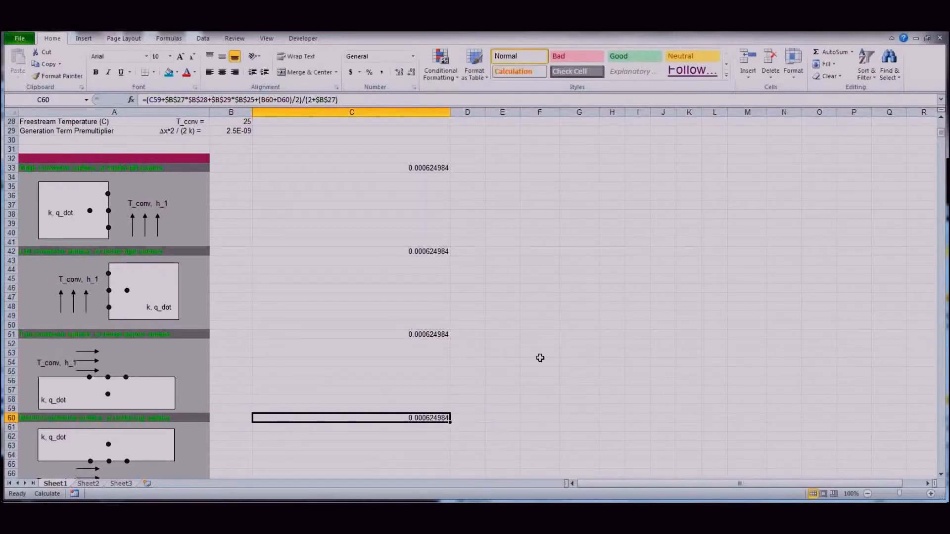
Inspect which cells the convective corner formula in C70 refers to.
scroll(539, 356, down, 7)
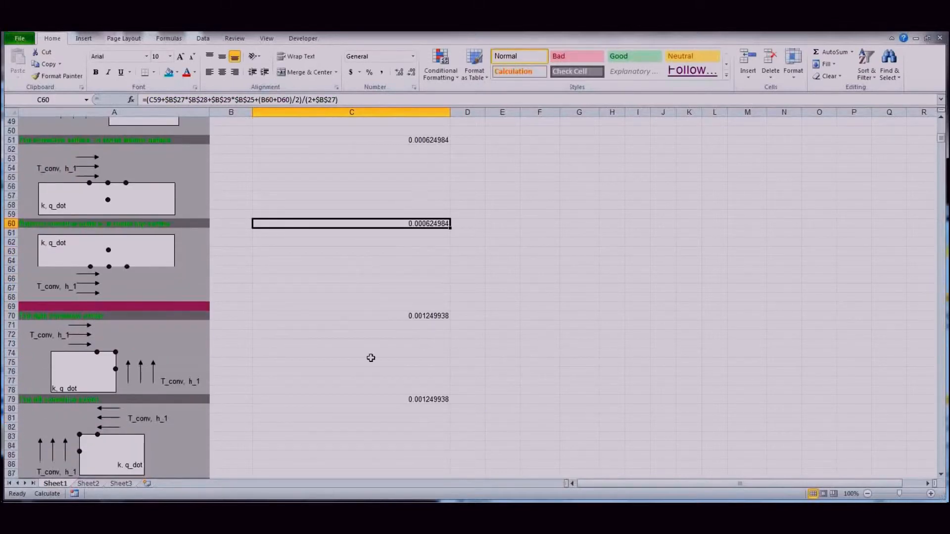
click(417, 317)
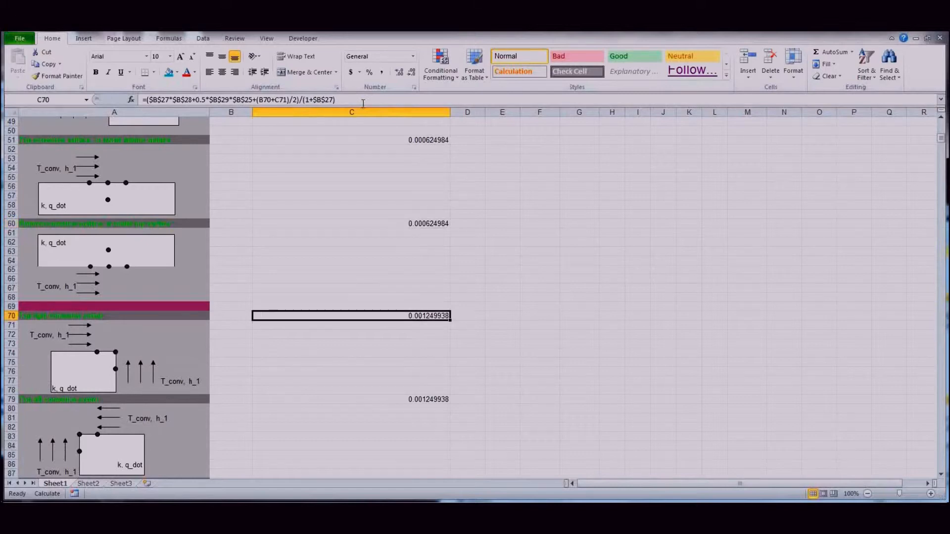
click(363, 103)
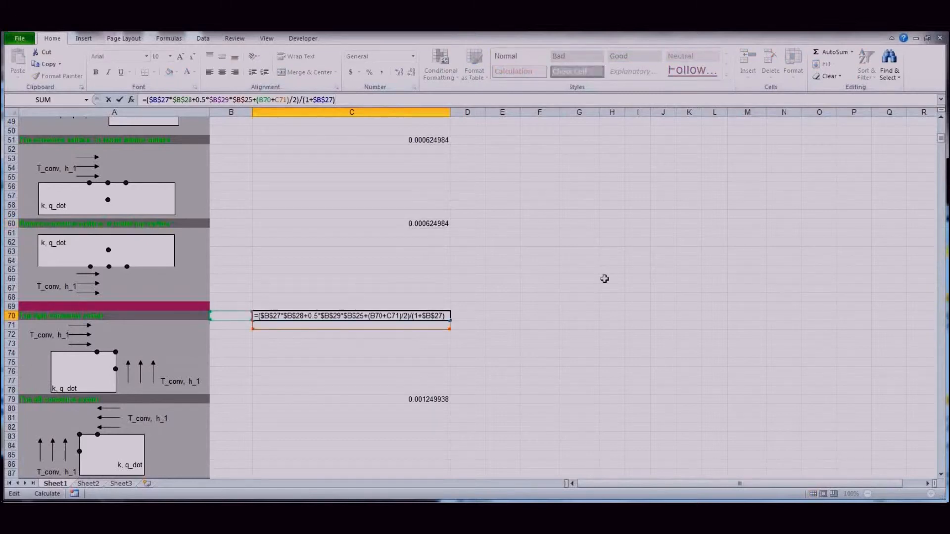
key(ctrl+Return)
scroll(500, 319, down, 3)
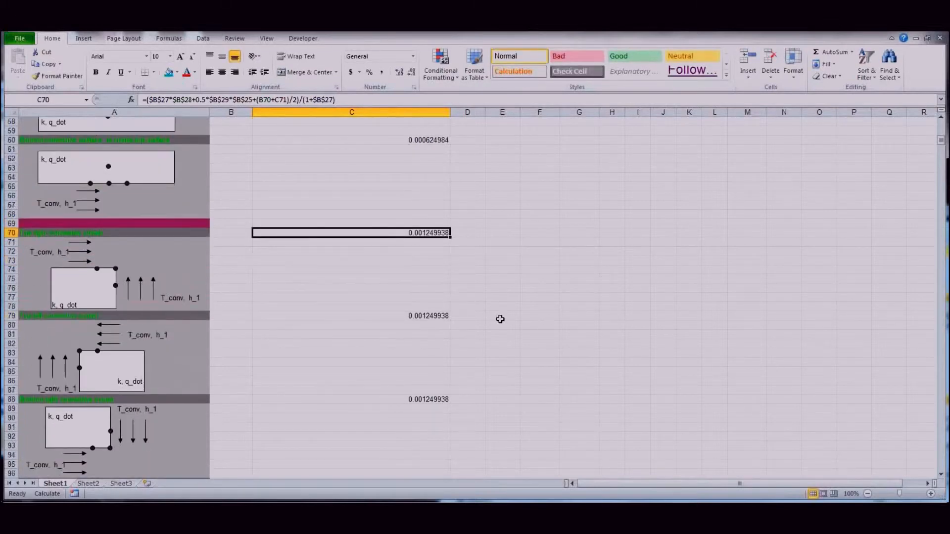
Review the orange node grid H8:L12, including its left column and its bottom row.
scroll(522, 339, up, 19)
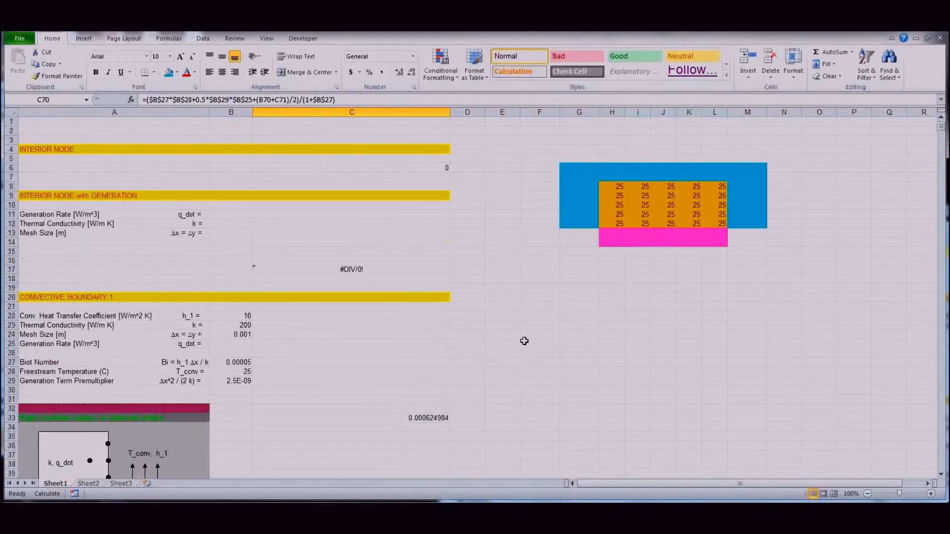
drag(616, 187, 619, 226)
drag(615, 188, 721, 224)
drag(614, 224, 715, 224)
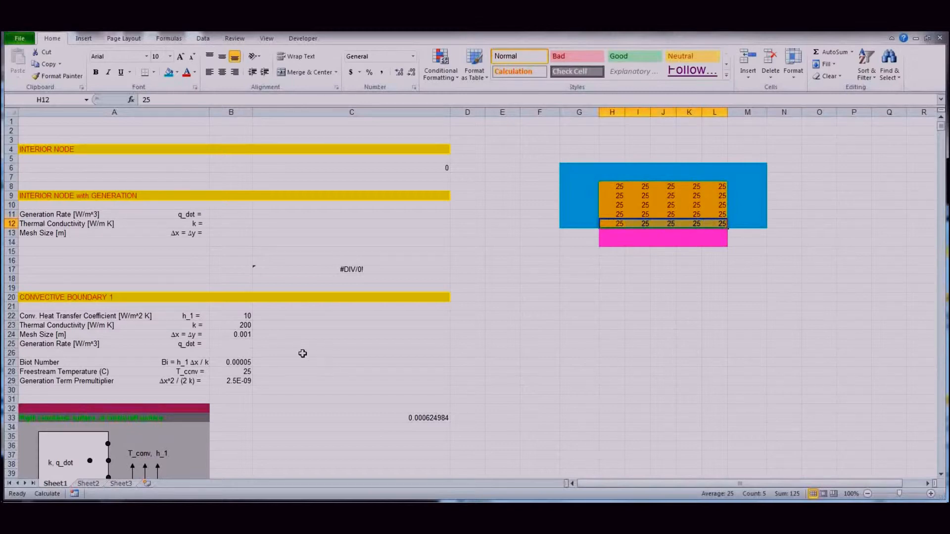
Copy the right convective surface formula from C33 into the right edge nodes L9:L11 of the grid.
scroll(303, 353, down, 7)
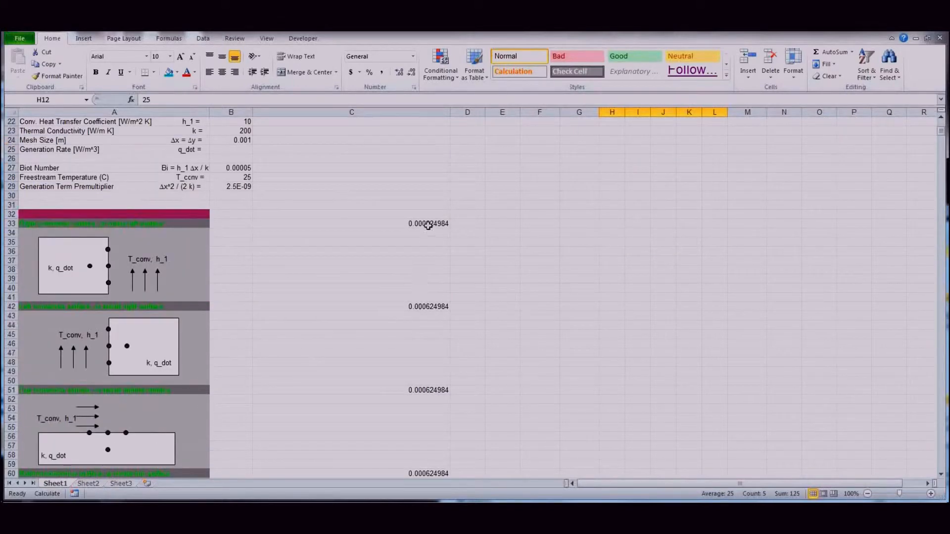
click(427, 226)
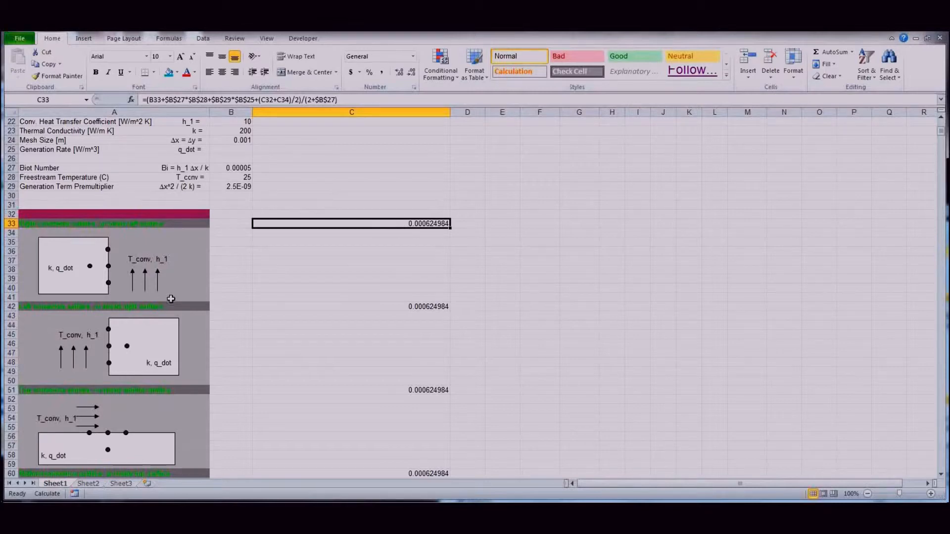
scroll(164, 300, up, 6)
click(714, 288)
click(720, 167)
drag(720, 167, 721, 186)
click(595, 367)
click(405, 391)
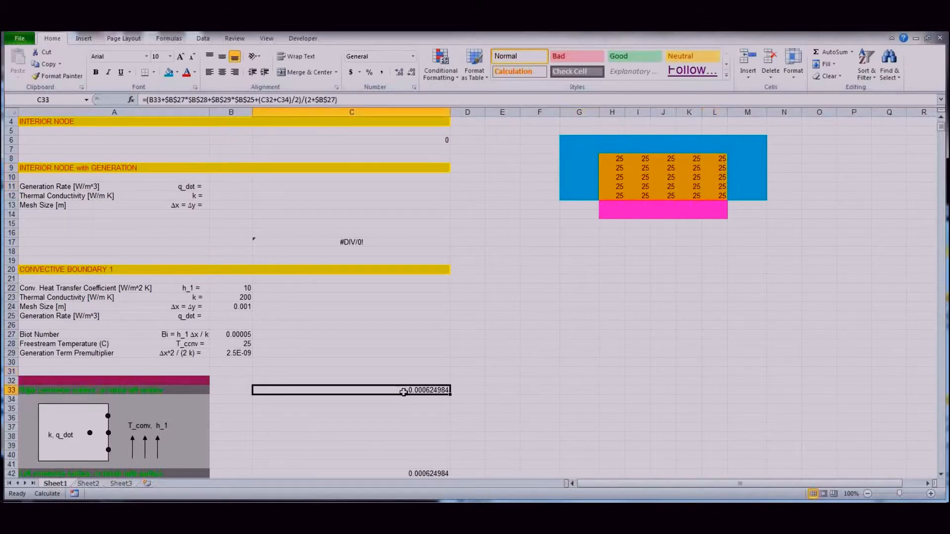
key(ctrl+c)
drag(716, 167, 718, 186)
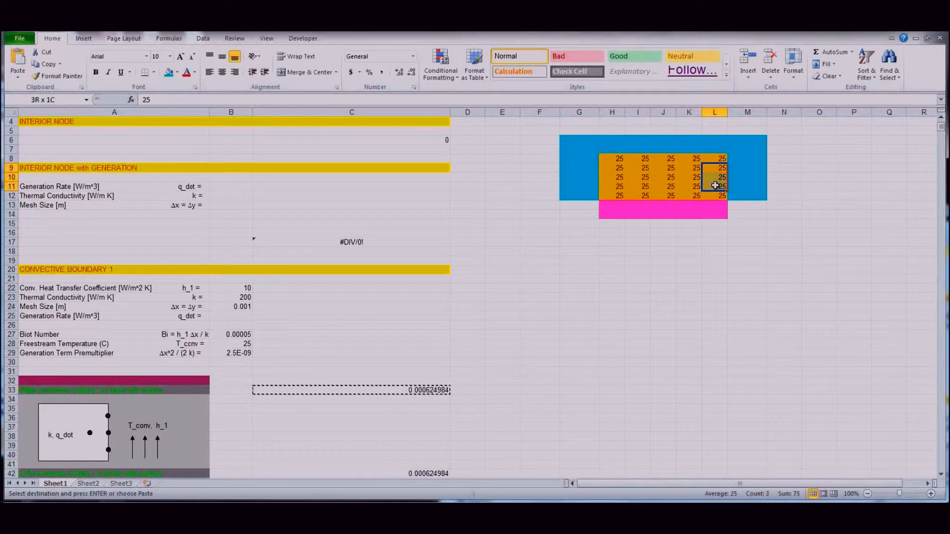
key(ctrl+v)
click(784, 278)
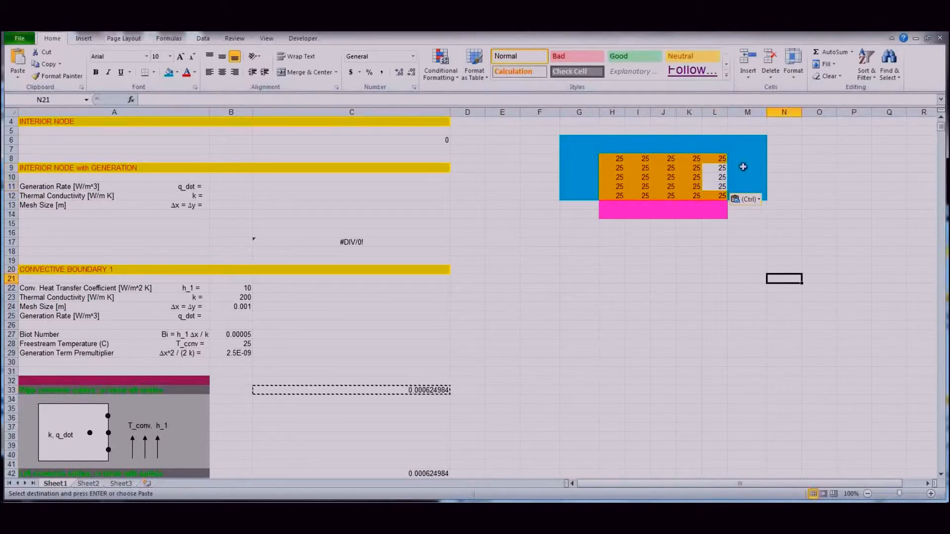
Check which neighbouring nodes and parameters the convective formulas in L9 and L10 refer to.
click(716, 167)
click(411, 98)
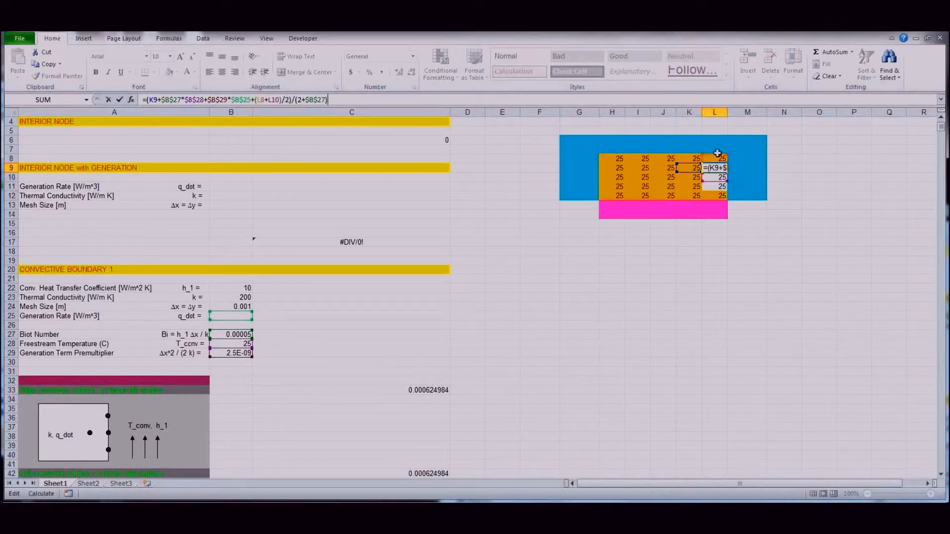
key(Return)
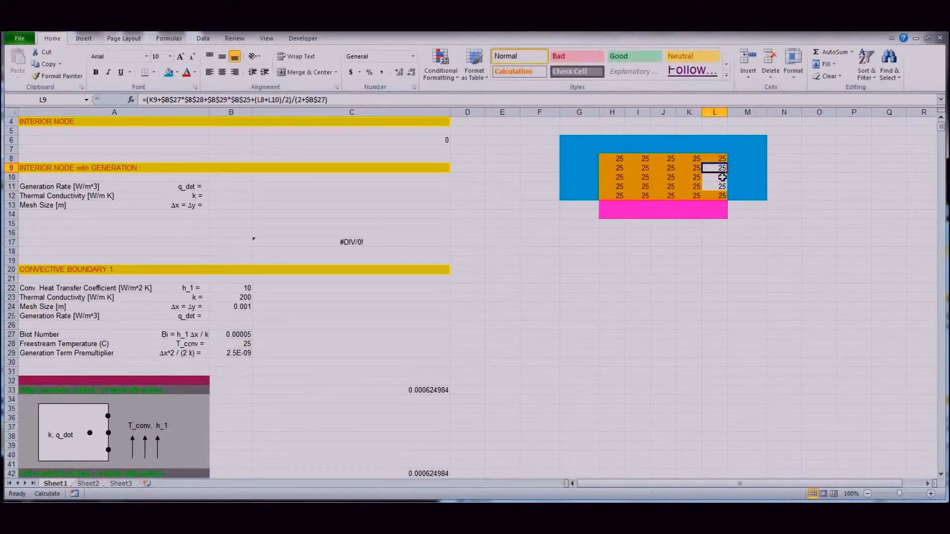
click(401, 100)
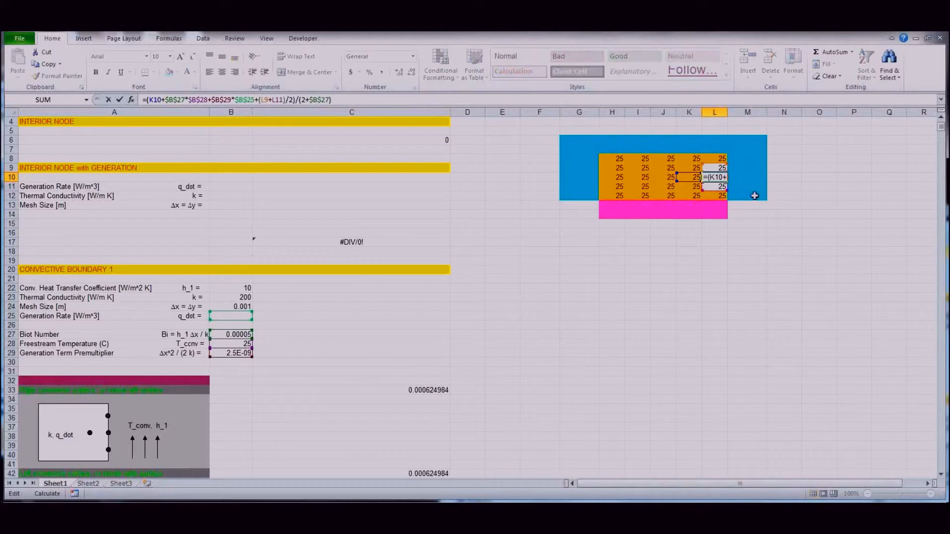
key(Escape)
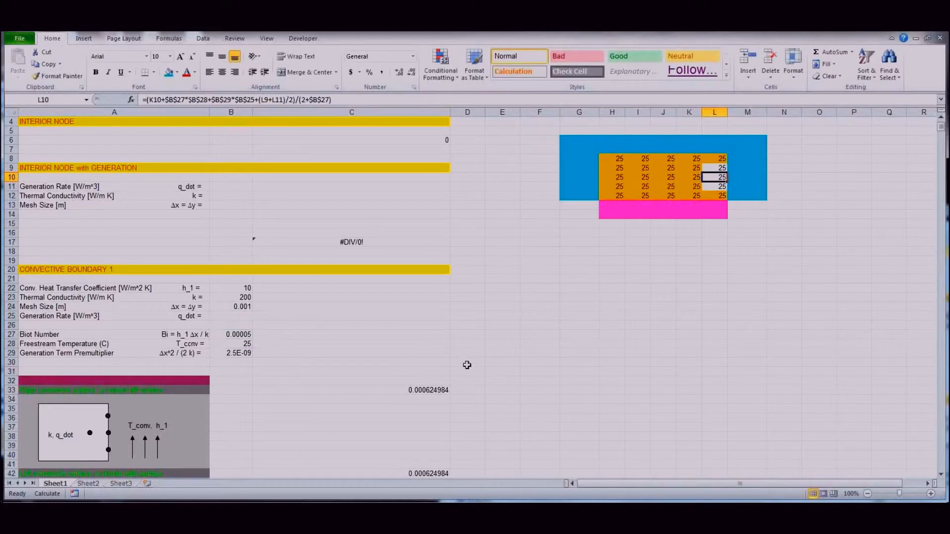
In the Insulated Boundary section, set the thermal conductivity to 200 and the mesh size to 0.001.
scroll(468, 365, down, 5)
scroll(495, 367, down, 13)
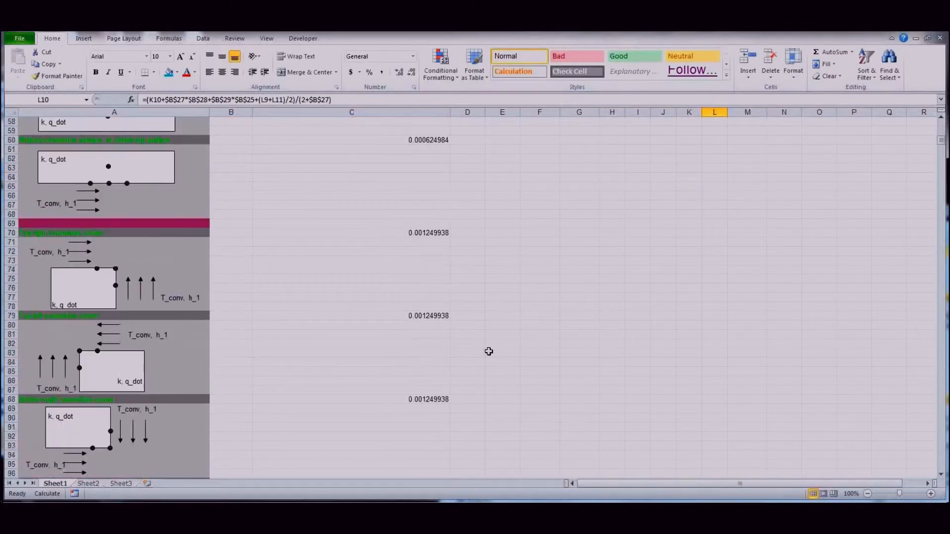
scroll(489, 352, down, 20)
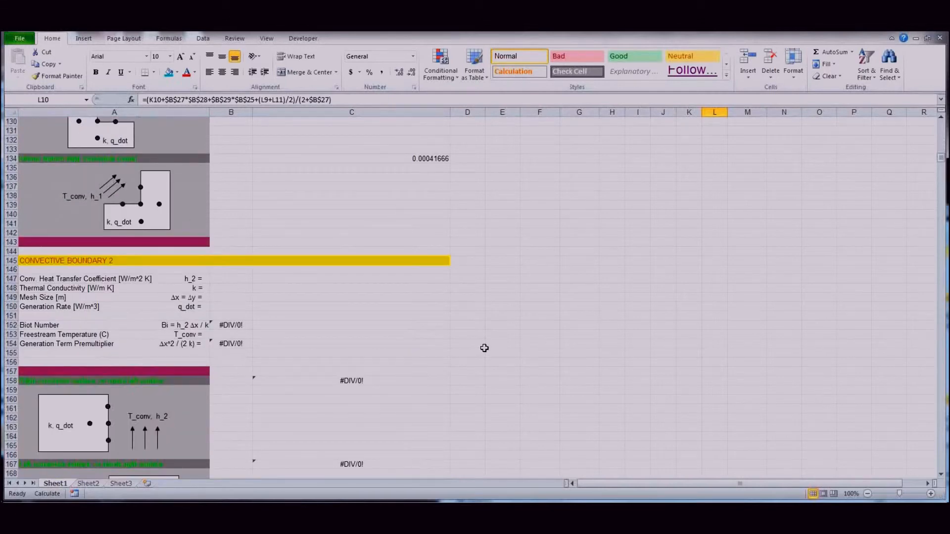
scroll(410, 346, down, 8)
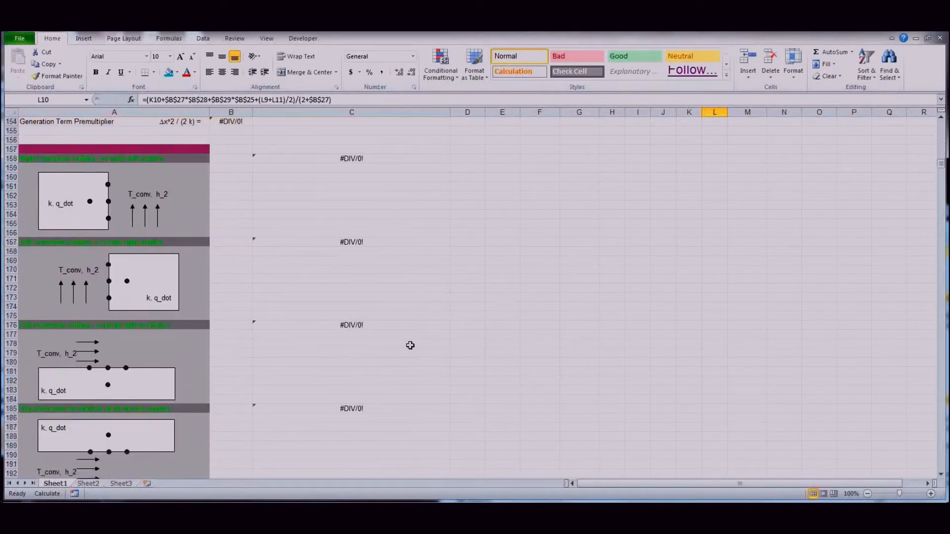
scroll(410, 345, down, 20)
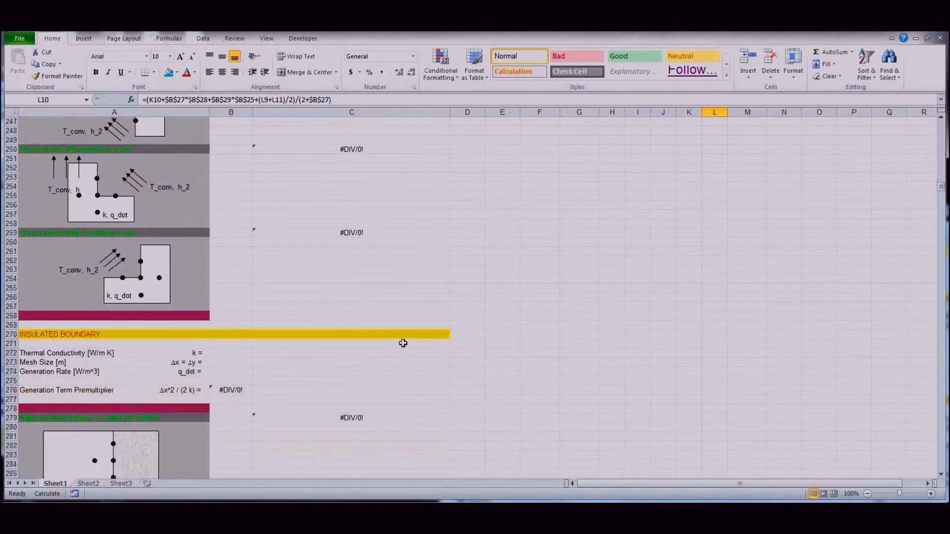
scroll(403, 345, down, 4)
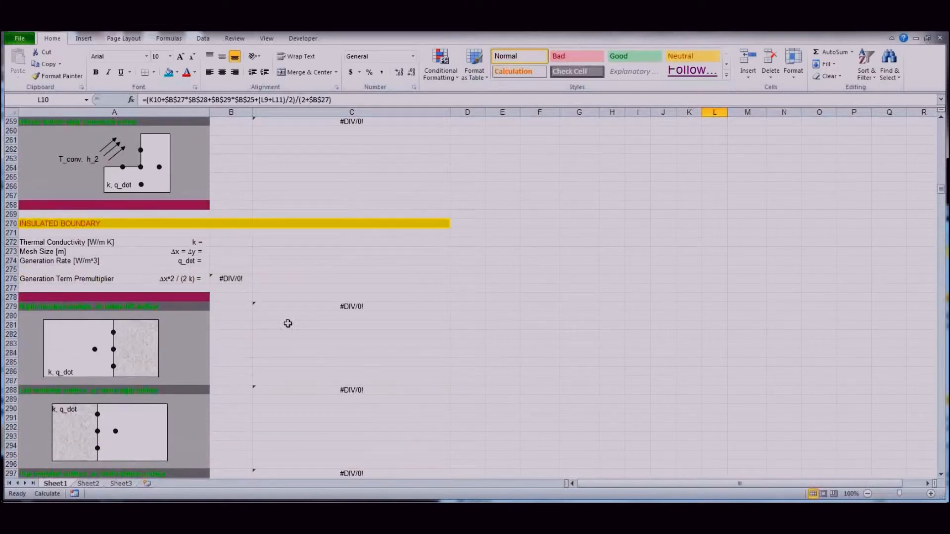
scroll(288, 323, down, 4)
scroll(286, 322, down, 4)
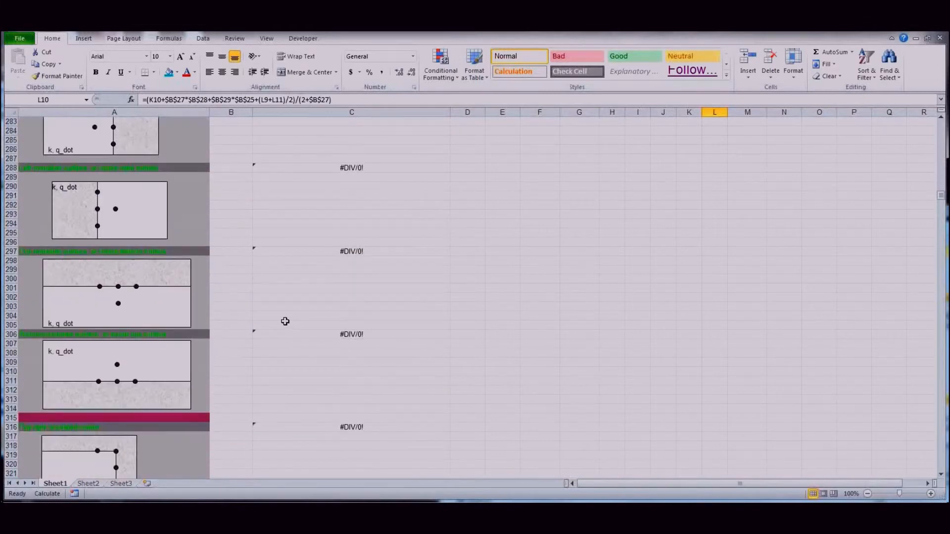
scroll(495, 335, up, 13)
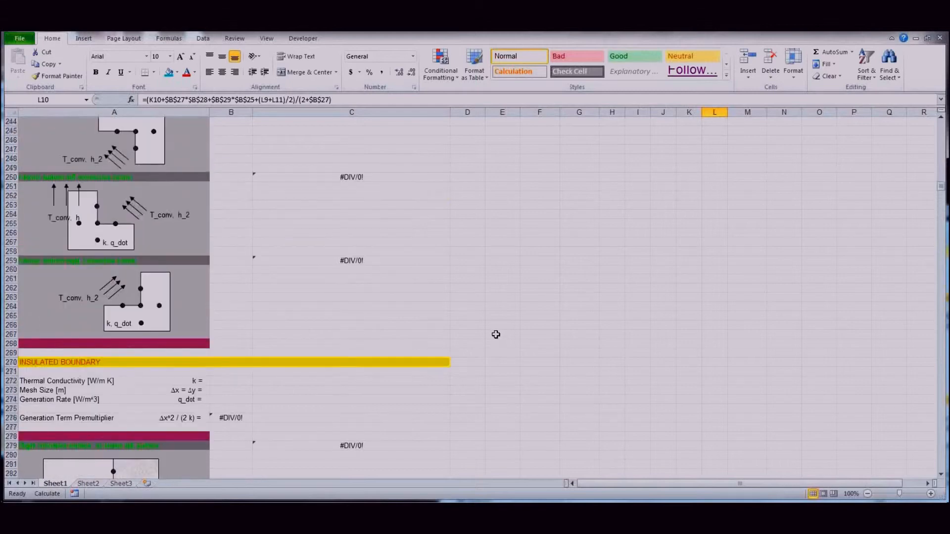
click(230, 379)
text(2)
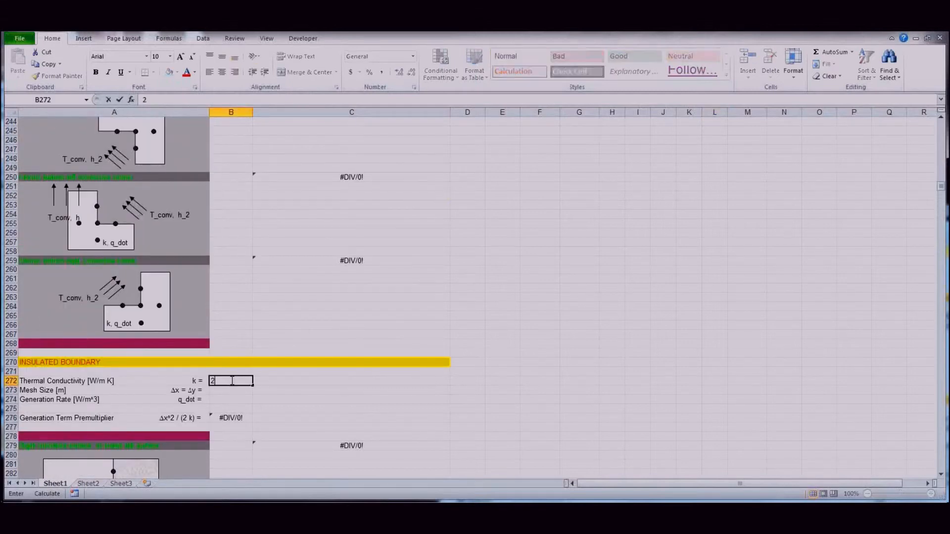
text(00)
key(Return)
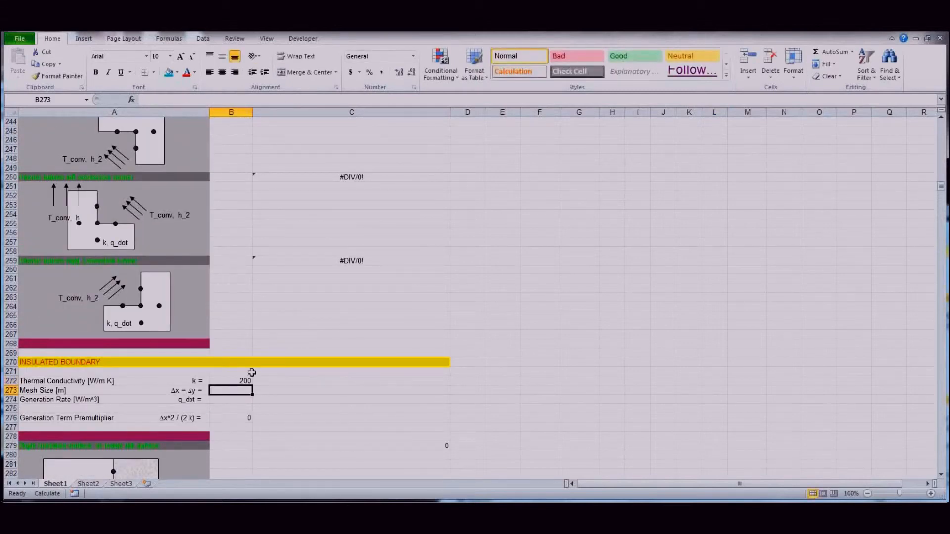
text(.001)
key(Return)
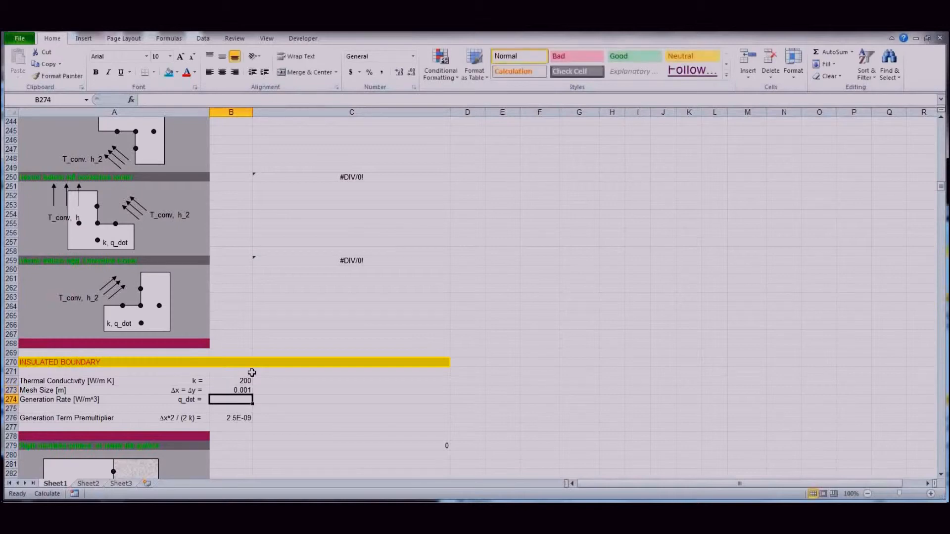
Copy the lower insulated surface formula from C306 into the bottom edge nodes I12:K12 of the grid.
scroll(309, 416, down, 16)
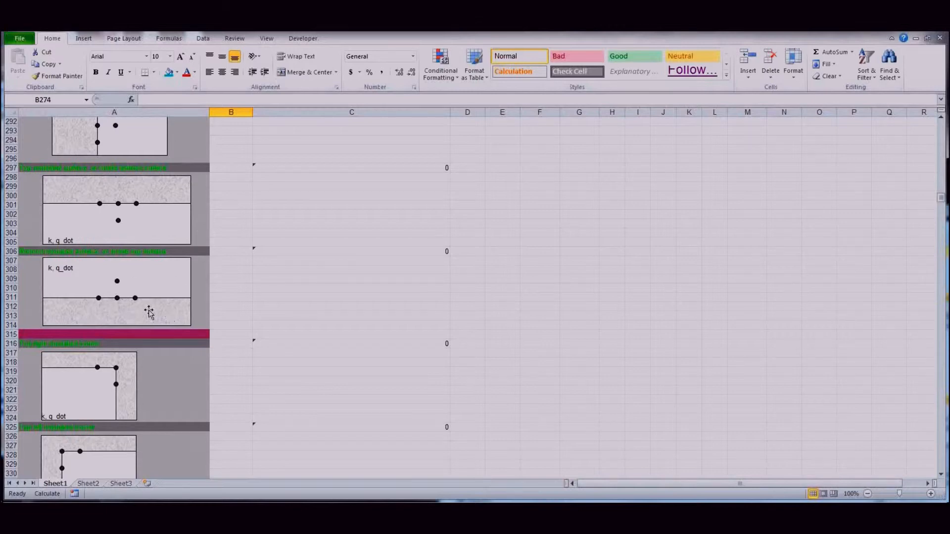
click(412, 251)
key(ctrl+c)
scroll(584, 258, up, 20)
scroll(589, 253, up, 20)
scroll(588, 240, up, 5)
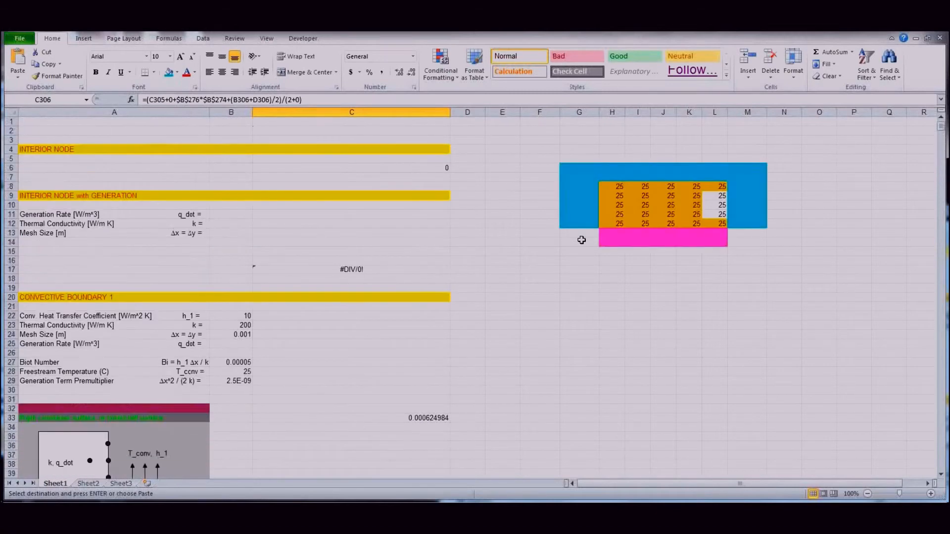
click(644, 223)
drag(643, 224, 696, 223)
key(ctrl+v)
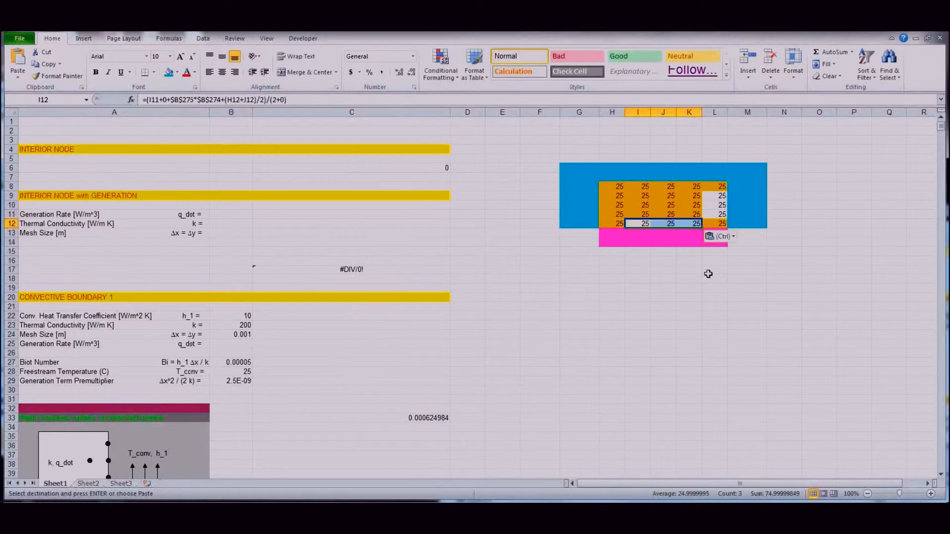
Check the cell references of the insulated surface formulas in I12 and J12.
double_click(645, 223)
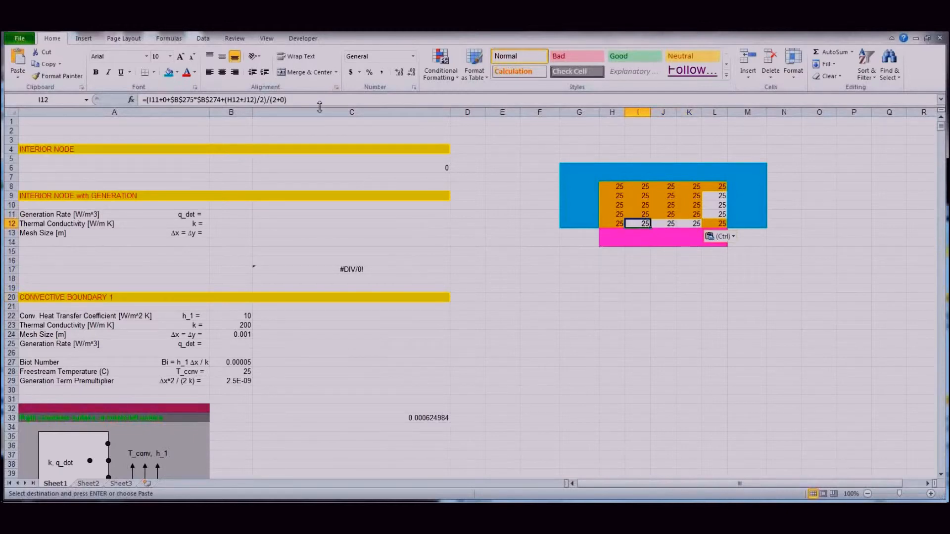
key(Escape)
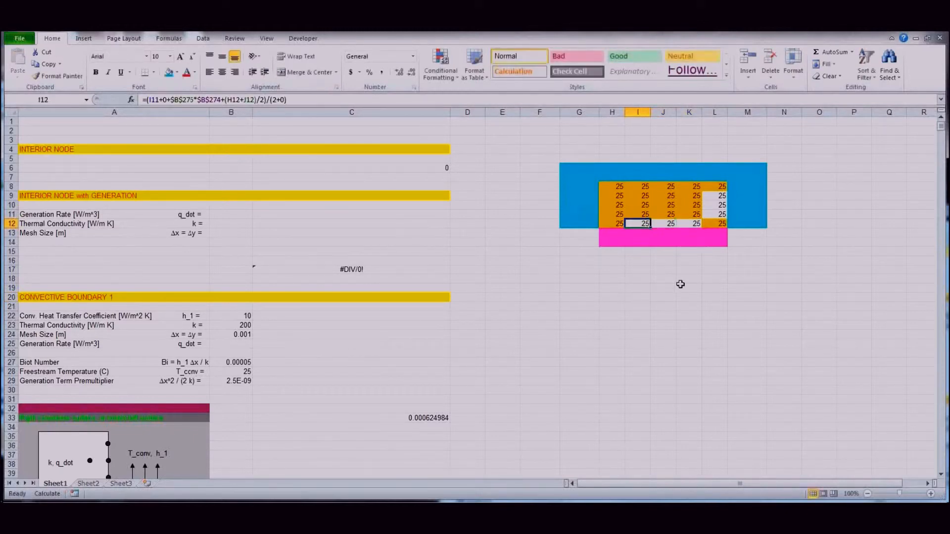
click(676, 223)
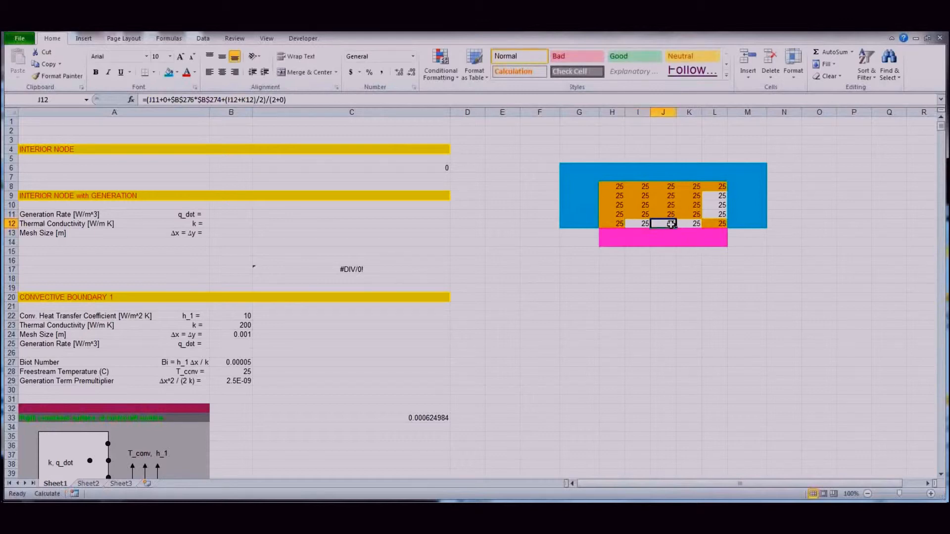
click(352, 99)
key(Escape)
Look through the two constant heat flux sections, with and without convection, reviewing their parameters and surface and corner node diagrams.
click(717, 226)
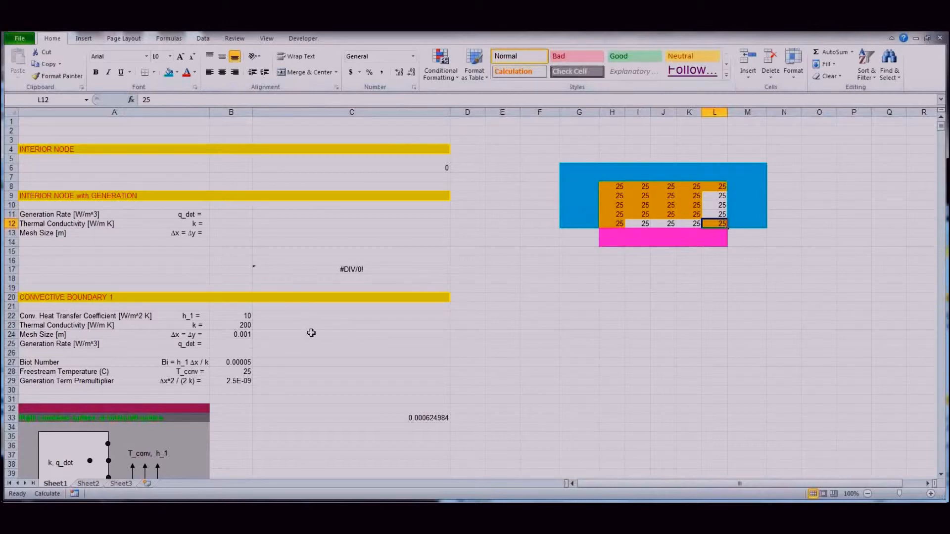
scroll(311, 333, down, 20)
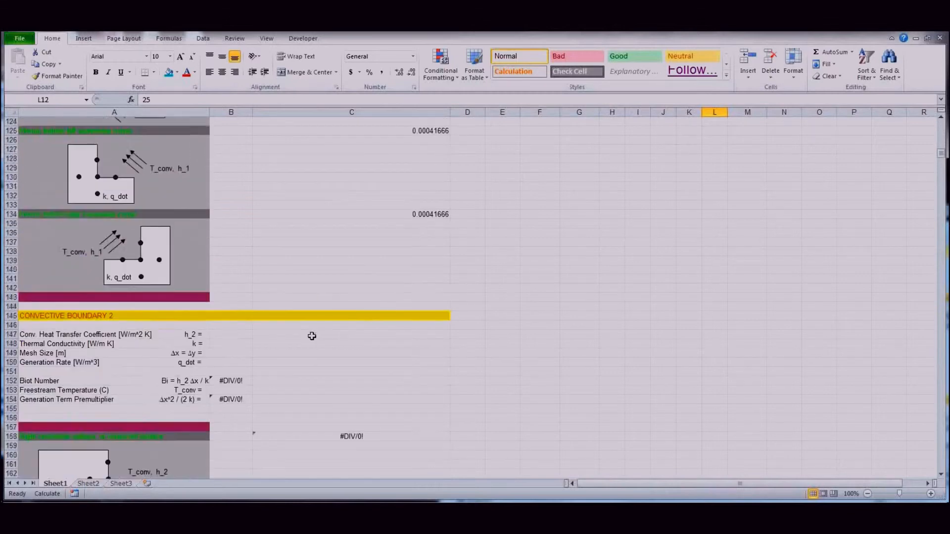
scroll(312, 336, down, 20)
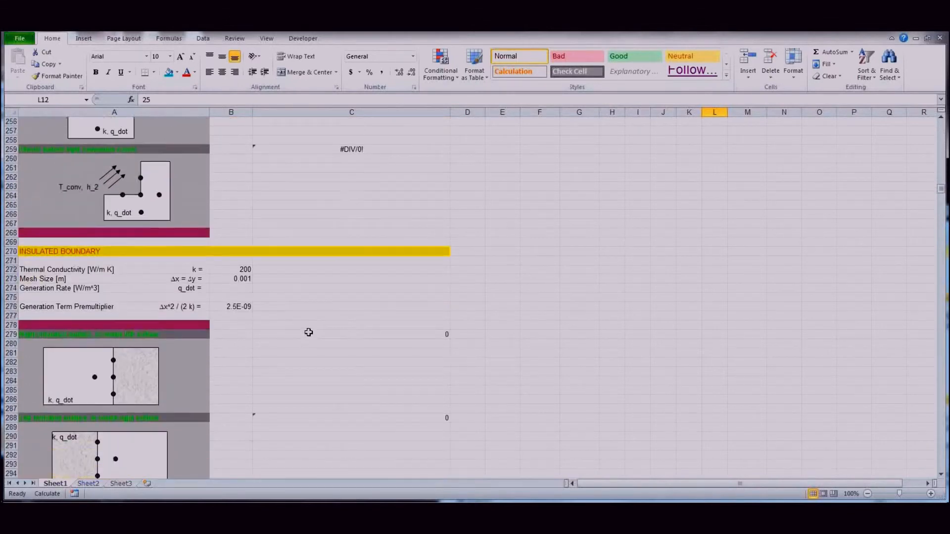
scroll(309, 332, down, 20)
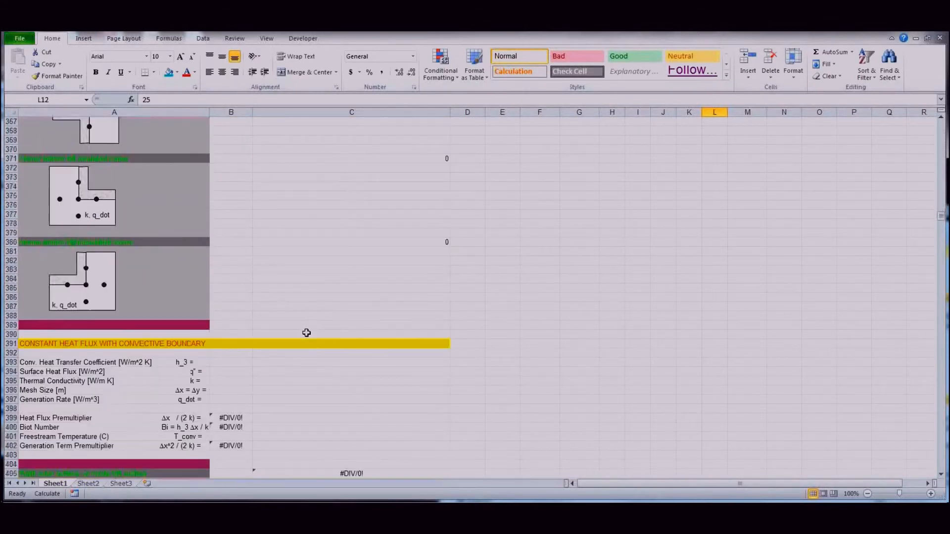
scroll(307, 333, down, 5)
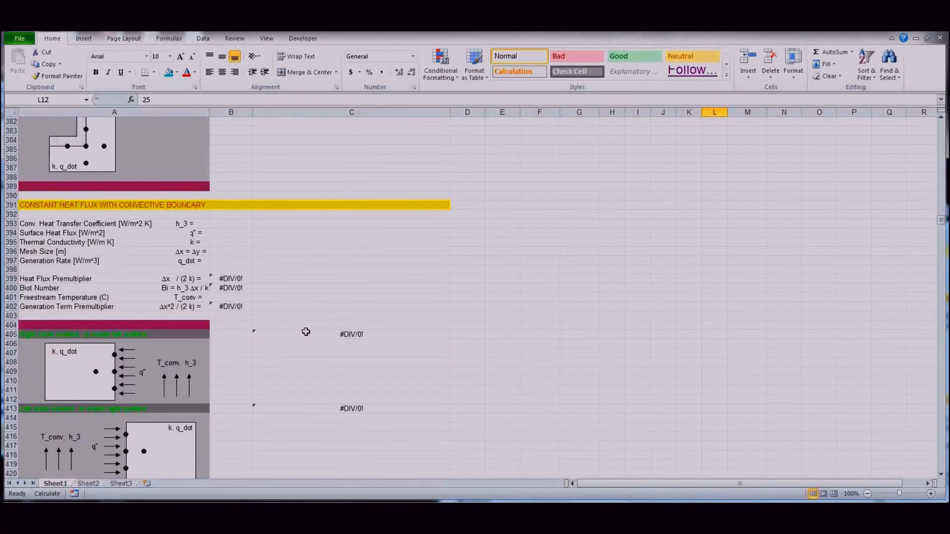
scroll(306, 332, down, 5)
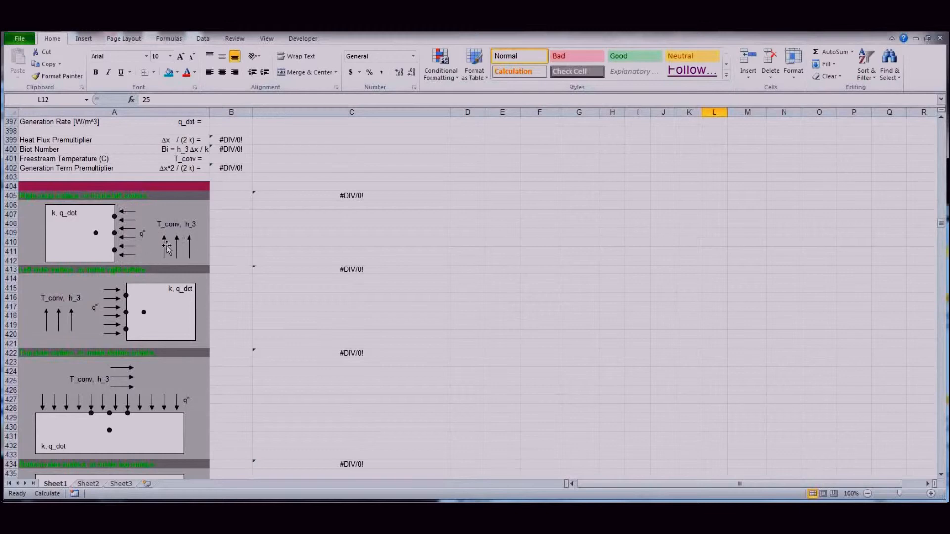
scroll(289, 329, down, 20)
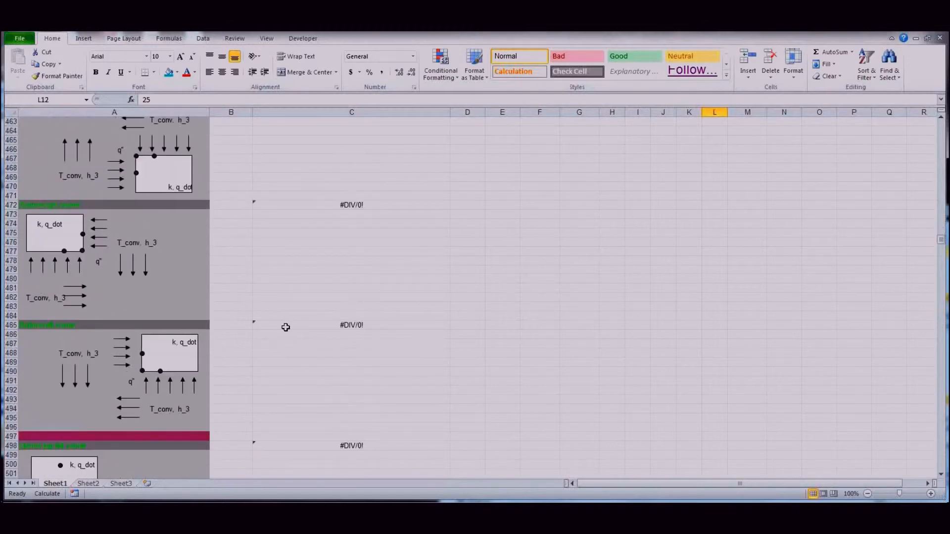
scroll(284, 324, down, 20)
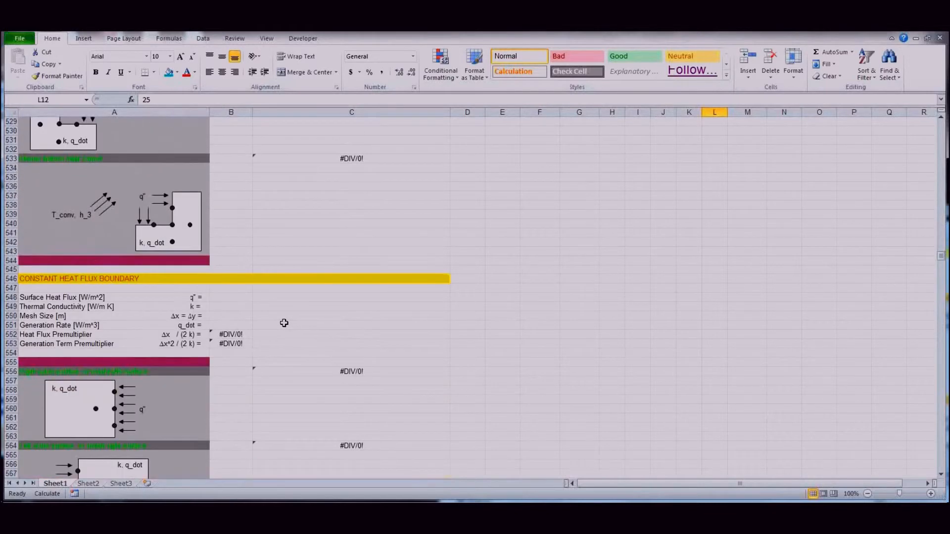
scroll(284, 323, down, 6)
scroll(284, 323, down, 6)
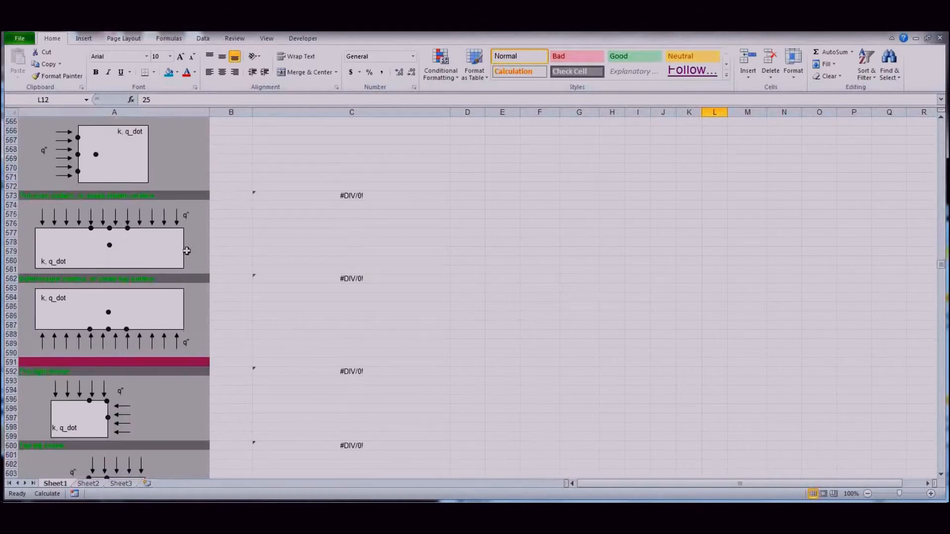
Examine the Composite Solids 1 and 2 sections, including their internal and external material parameters and interface node diagrams.
scroll(293, 284, down, 20)
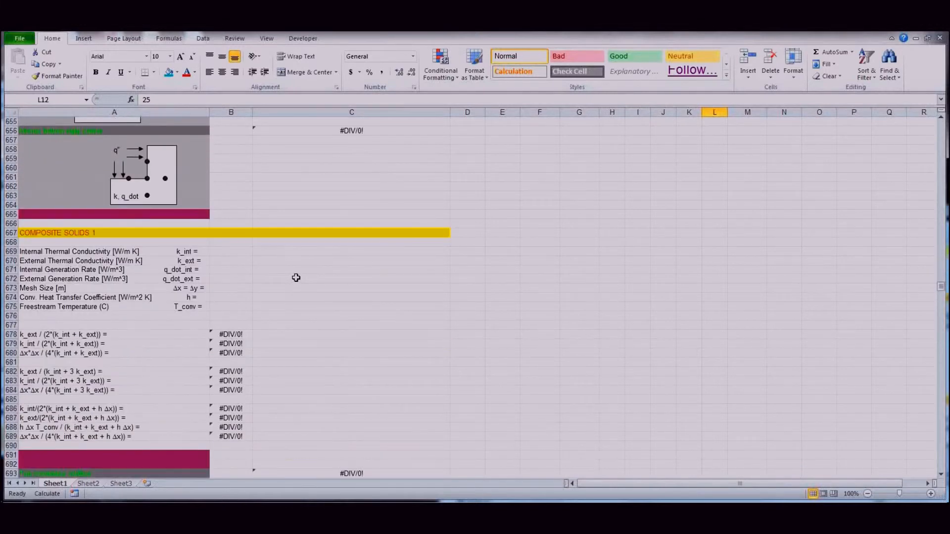
scroll(296, 278, down, 7)
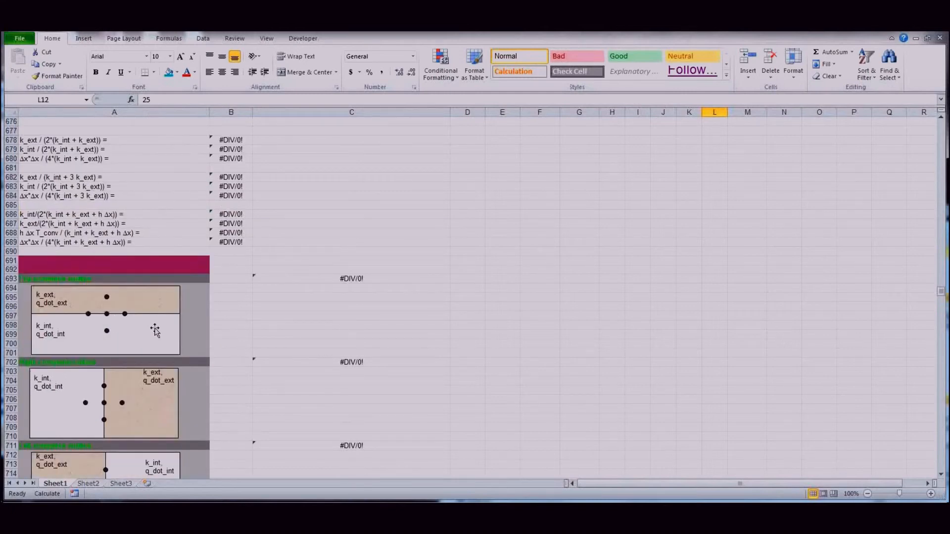
scroll(312, 310, up, 5)
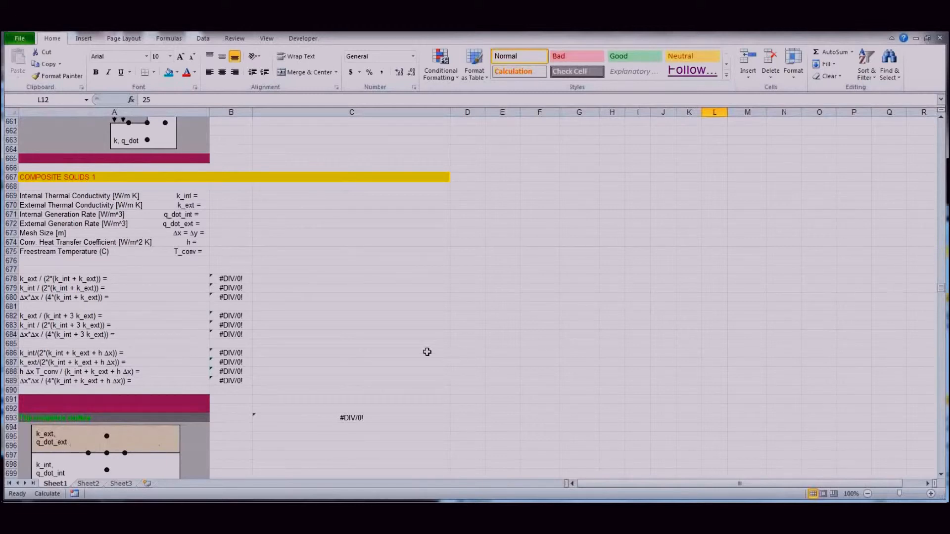
scroll(415, 350, down, 5)
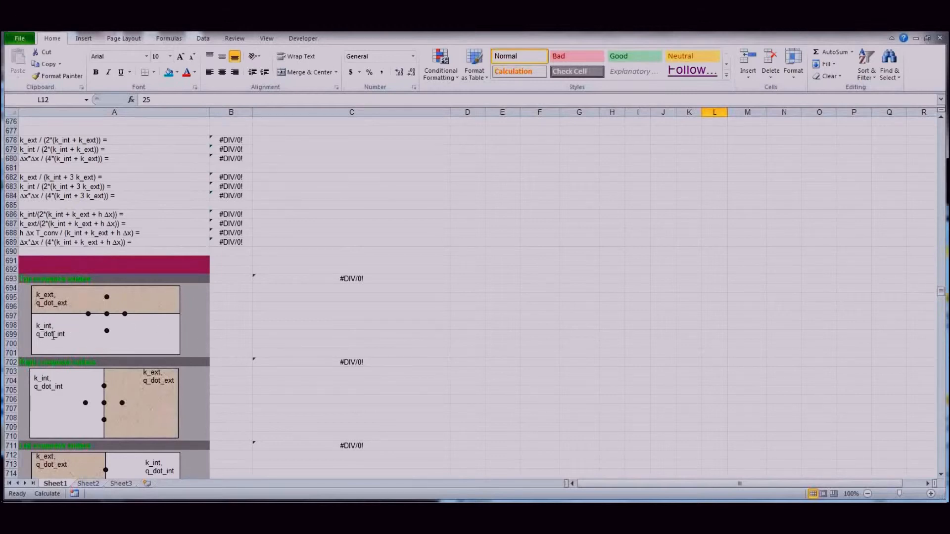
scroll(220, 371, down, 20)
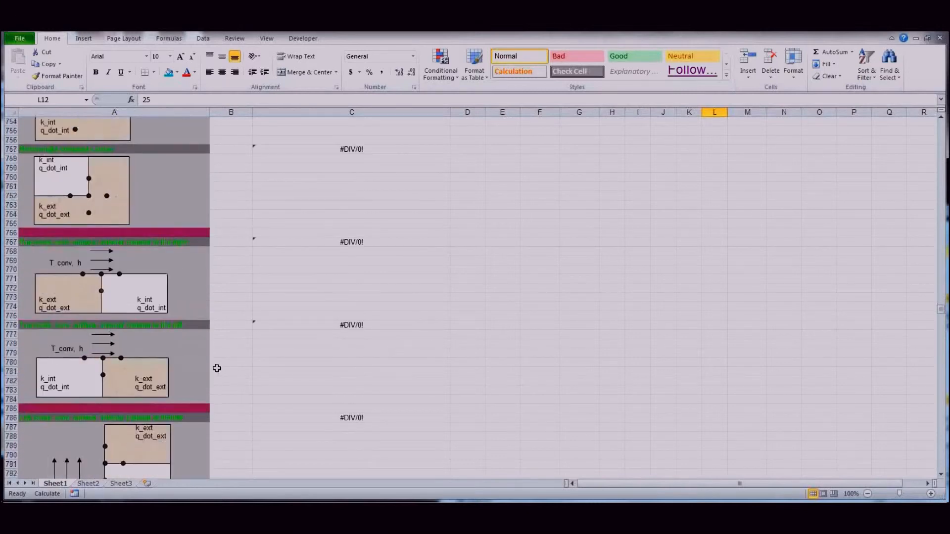
scroll(217, 368, down, 8)
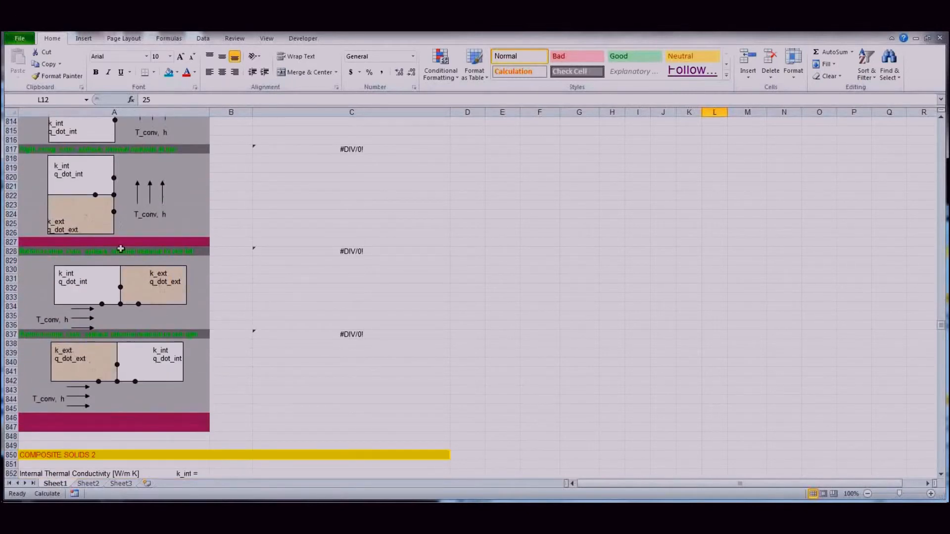
scroll(226, 307, down, 9)
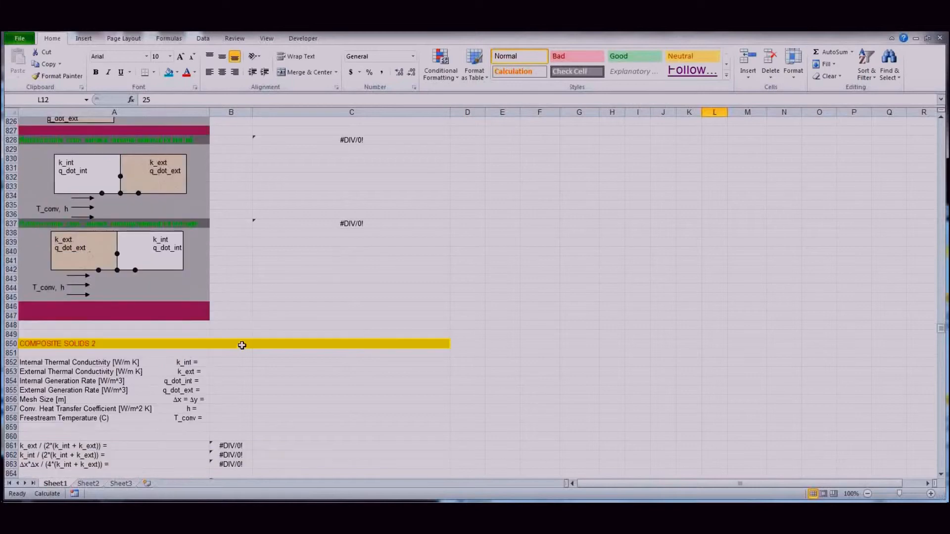
scroll(319, 363, down, 20)
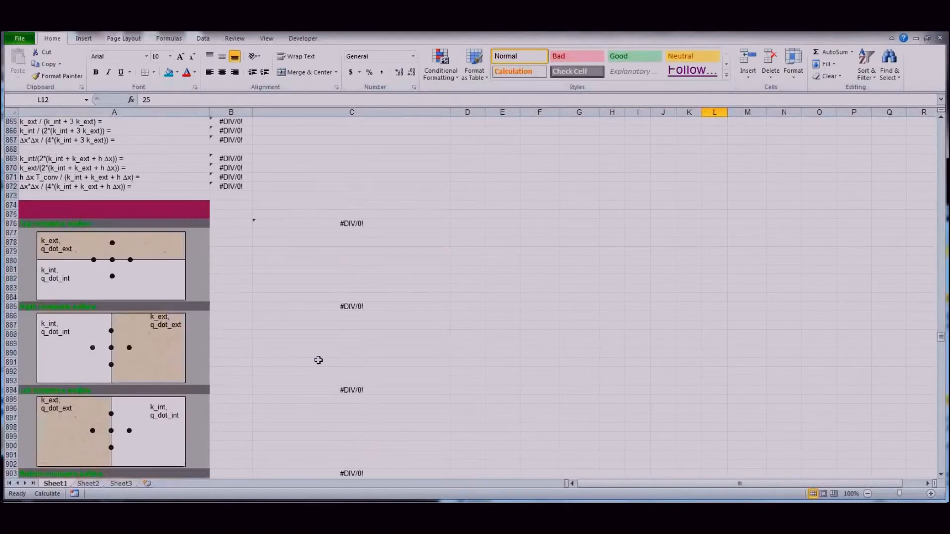
In the Radiation and Convection Boundary 1 section, set the surface emissivity to 0.8 and the surroundings temperature to 298 K.
scroll(318, 352, down, 17)
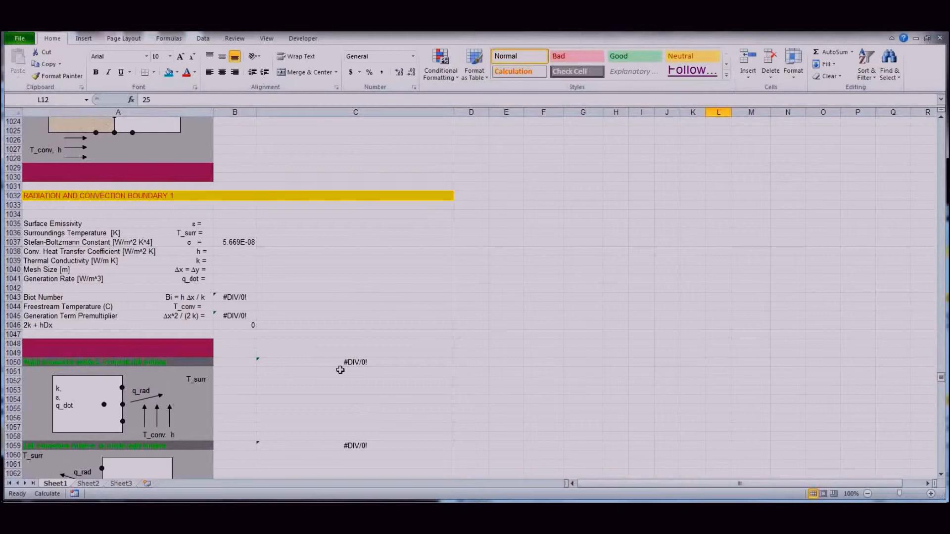
click(236, 222)
text(.8)
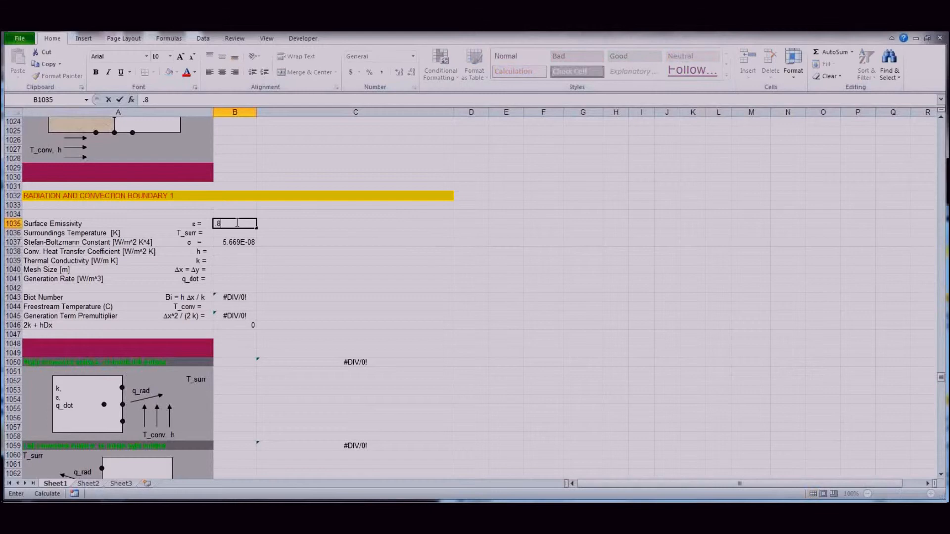
key(Return)
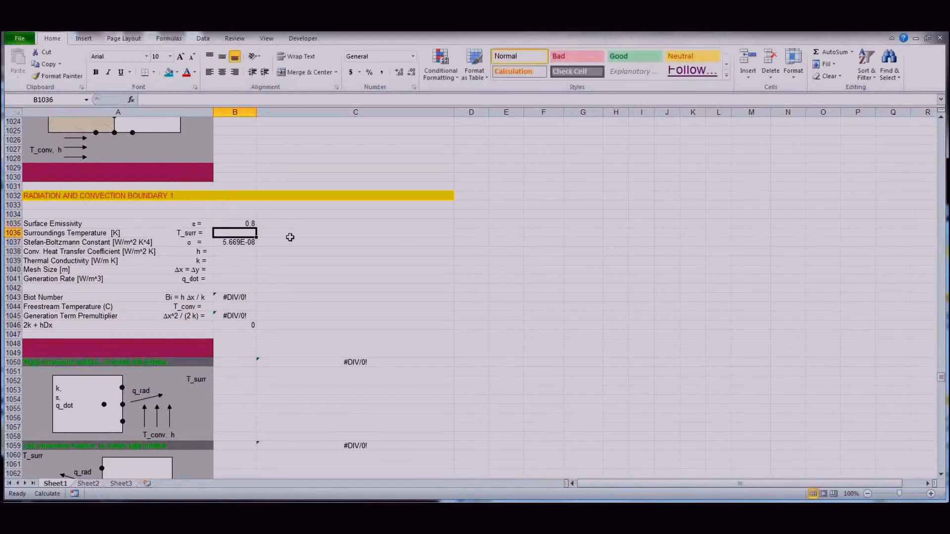
text(298)
key(Return)
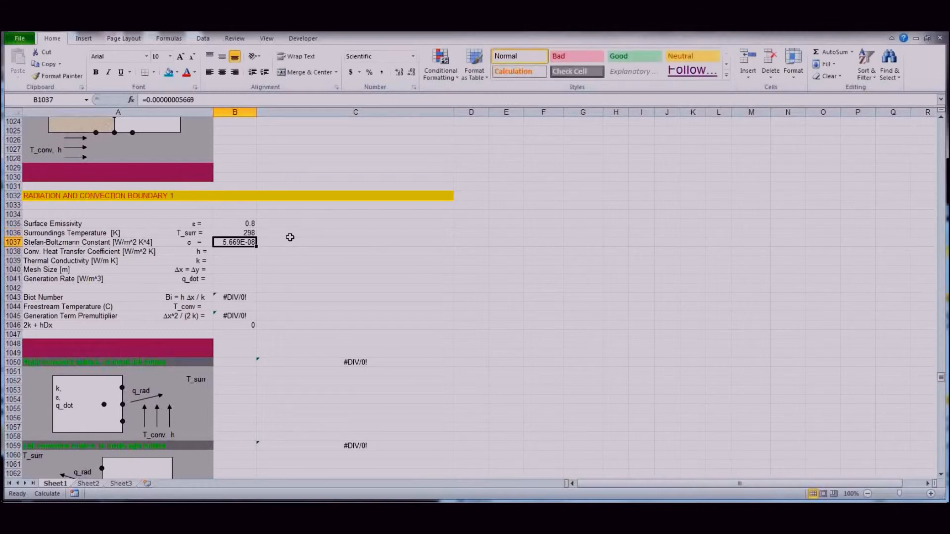
Set Radiation and Convection Boundary 1's convective heat transfer coefficient to 25, thermal conductivity to 200, mesh size to 0.001 and freestream temperature to 25.
click(220, 251)
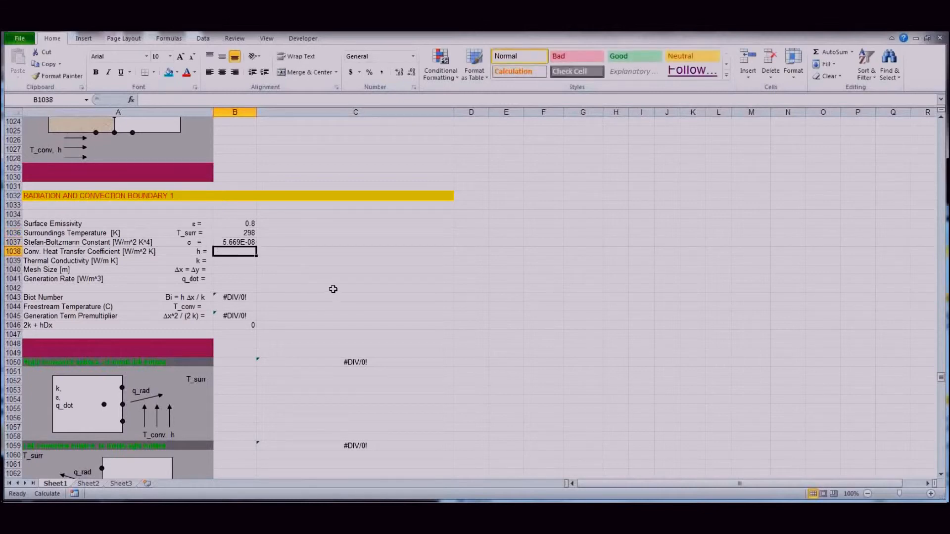
text(25)
key(Return)
text(200)
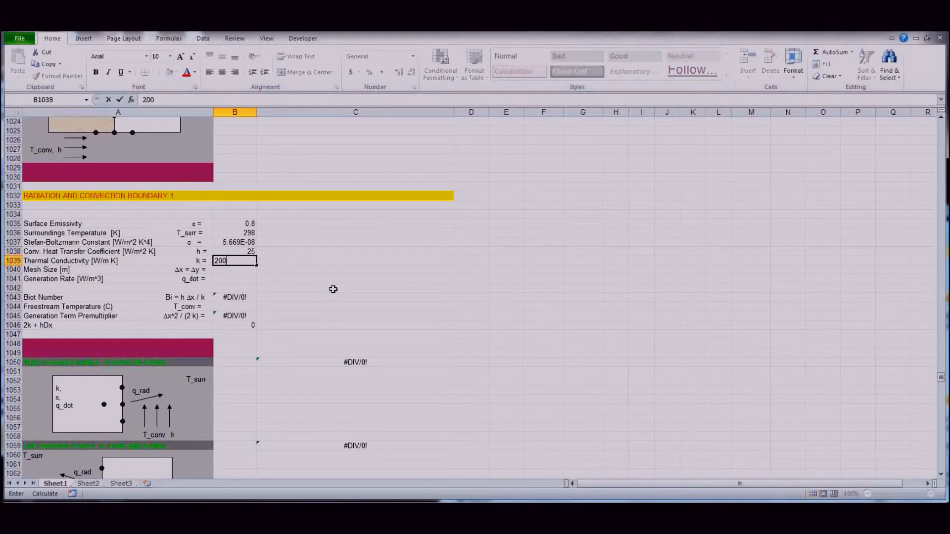
key(Return)
text(.00)
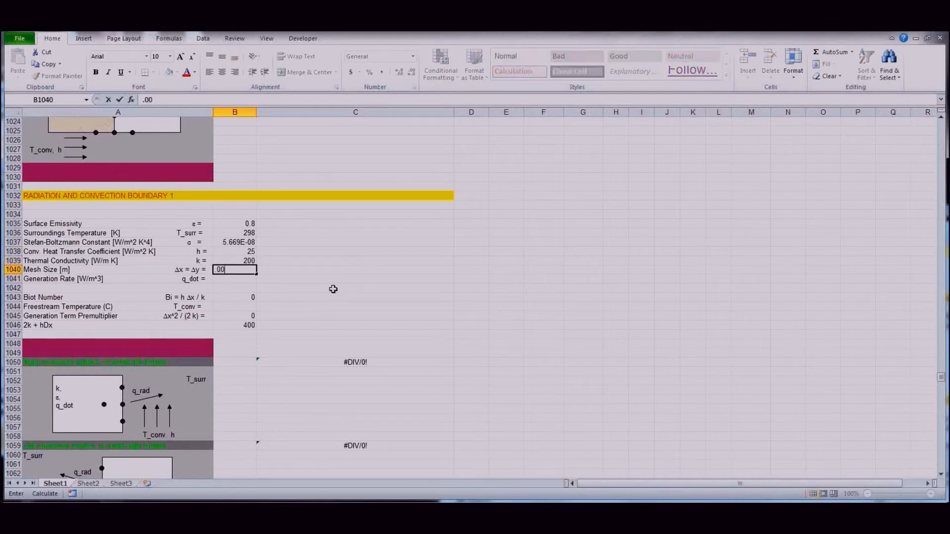
text(1)
key(Return)
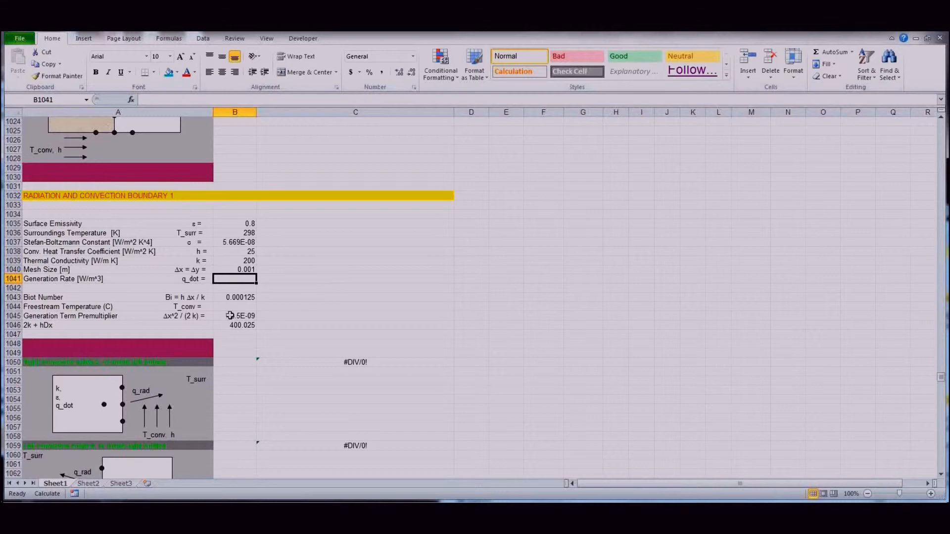
click(241, 307)
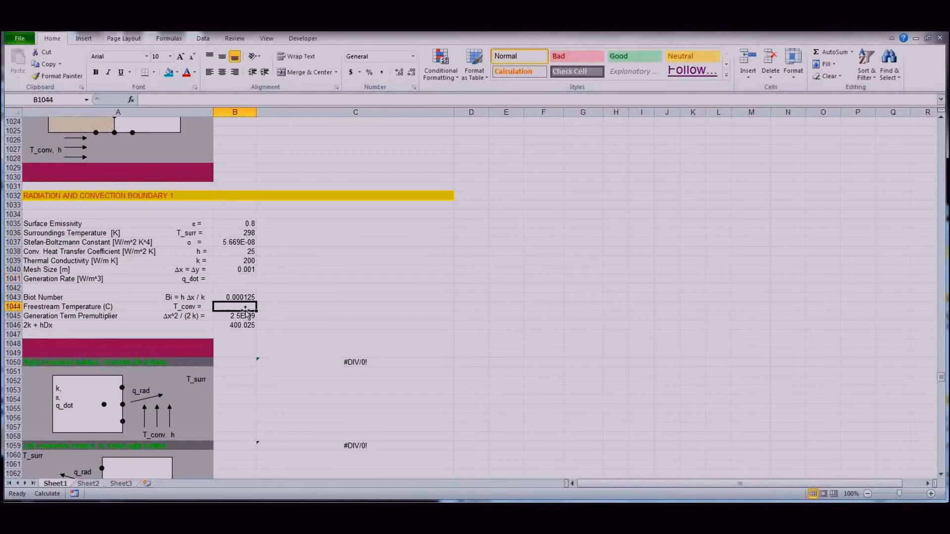
text(25)
key(Return)
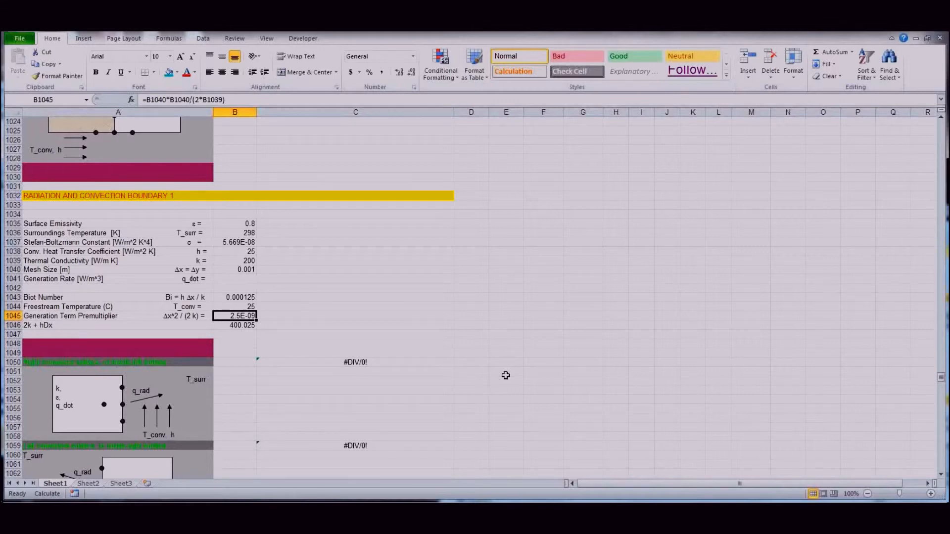
Re-enter the unchanged radiation and convection surface formulas in C1050 and C1059 so that they recalculate.
click(383, 362)
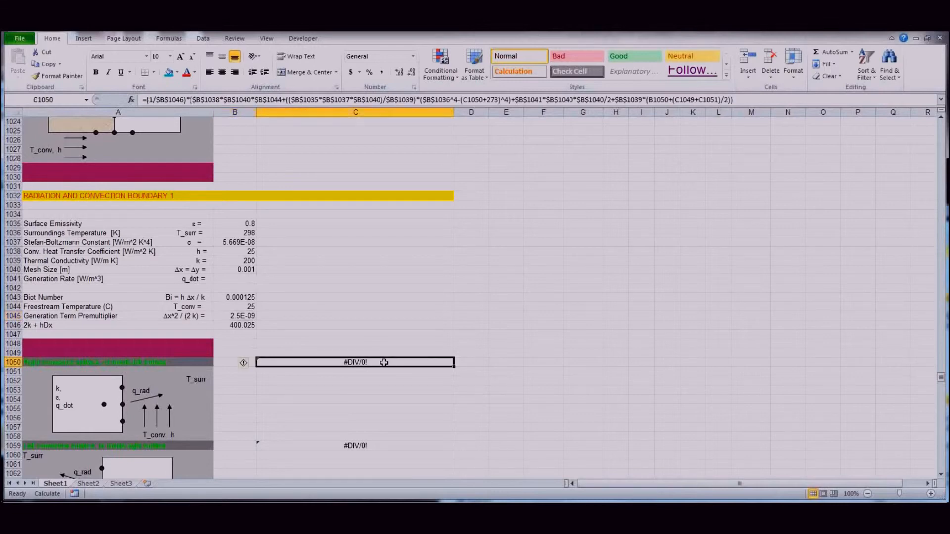
click(746, 100)
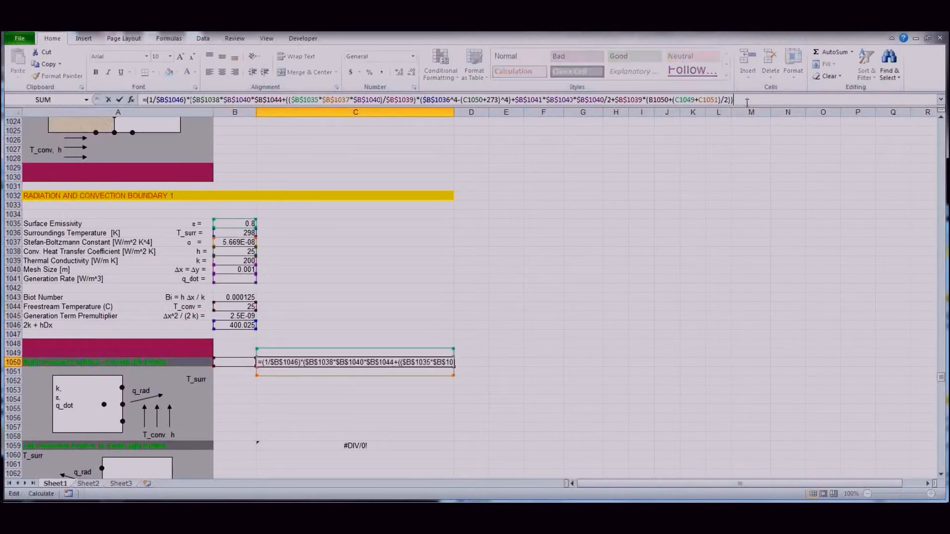
key(Return)
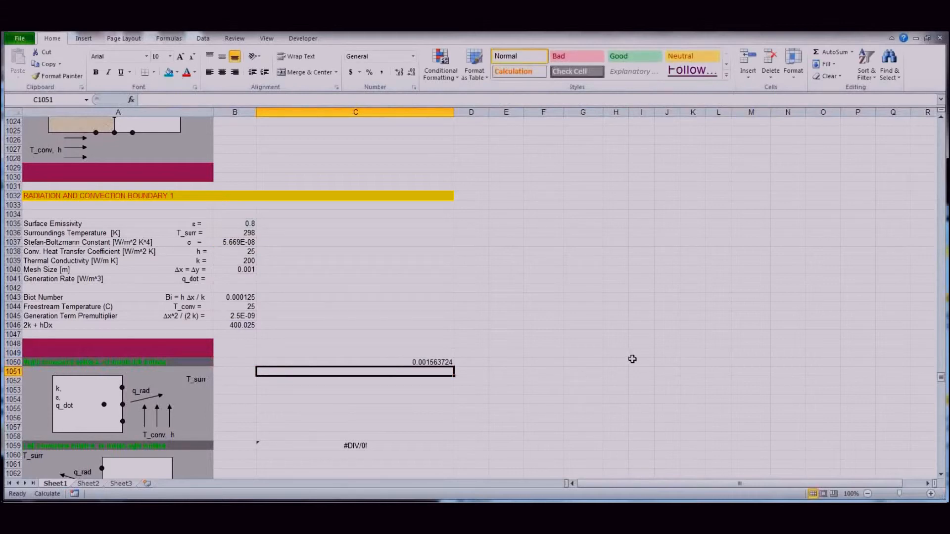
scroll(633, 362, down, 3)
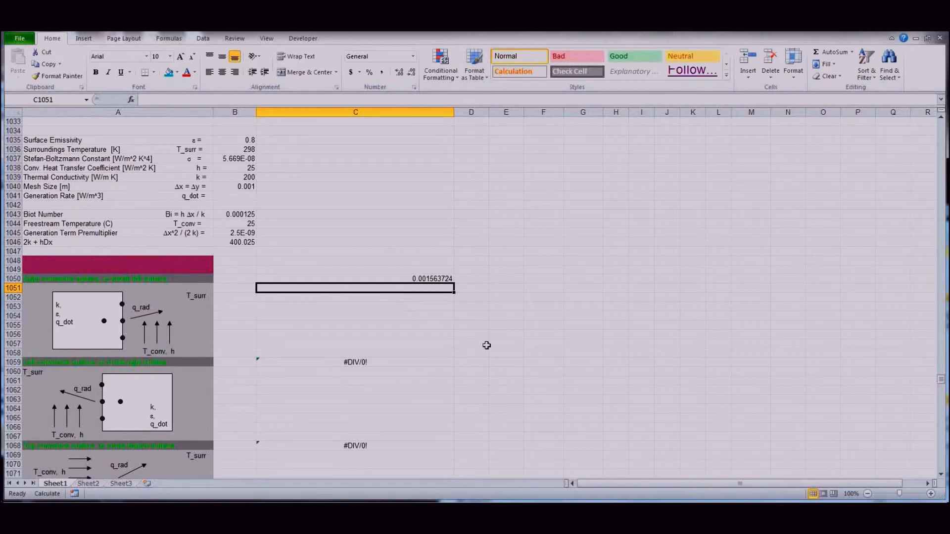
click(390, 362)
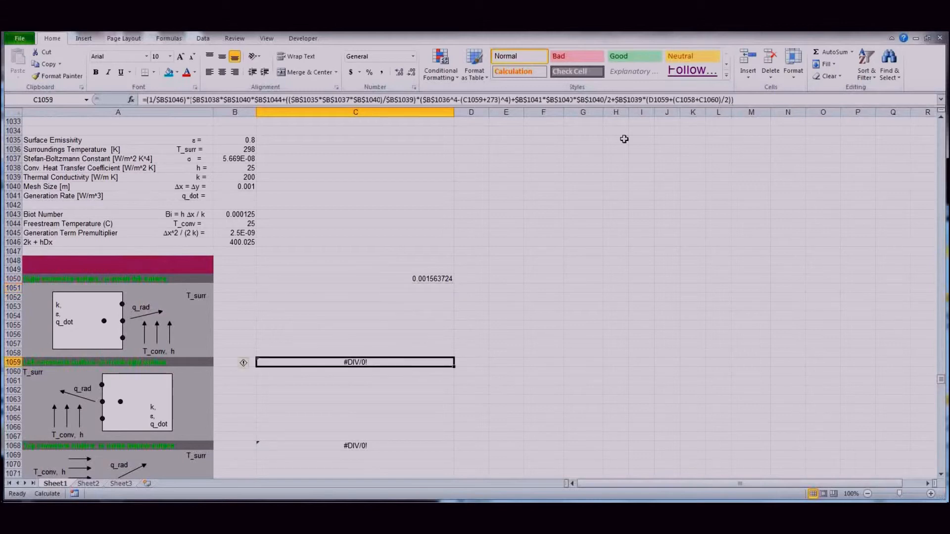
click(764, 102)
key(Return)
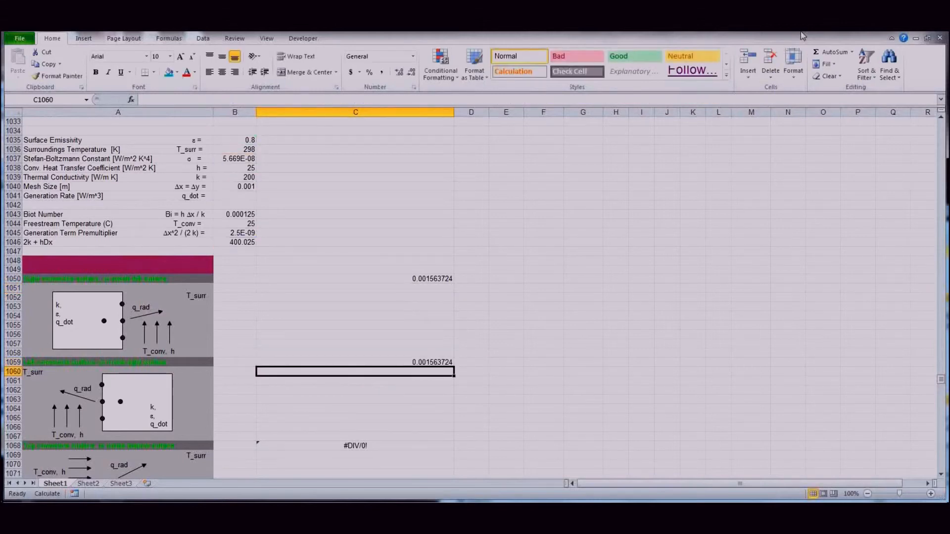
Examine the Radiation and Convection Boundary 1 and 2 and Radiation Boundary sections, including their parameters and surface and corner node diagrams.
scroll(527, 326, down, 7)
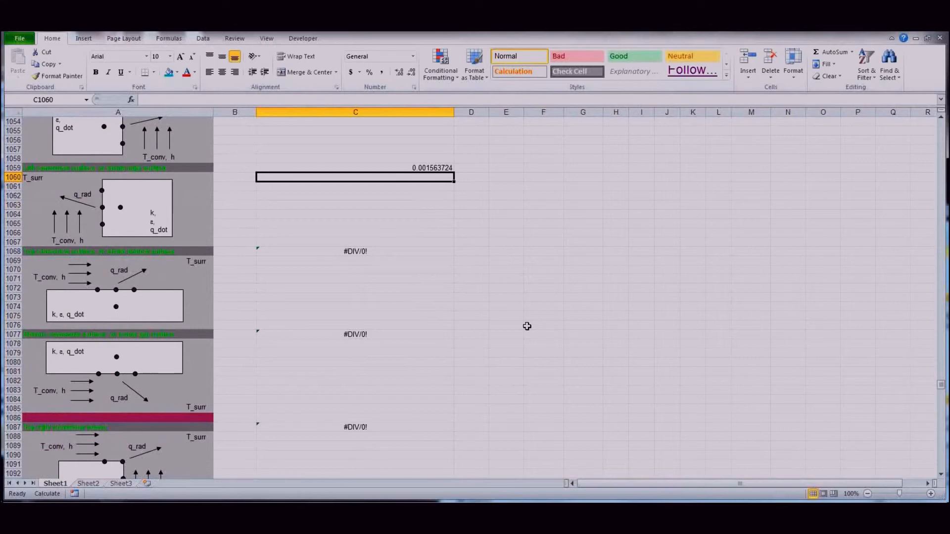
scroll(527, 326, down, 20)
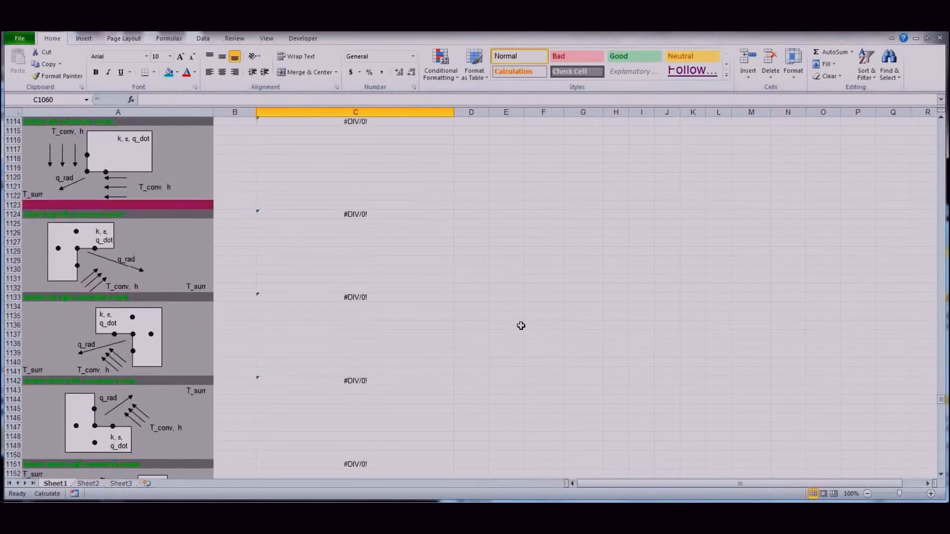
scroll(520, 326, down, 6)
scroll(519, 324, up, 20)
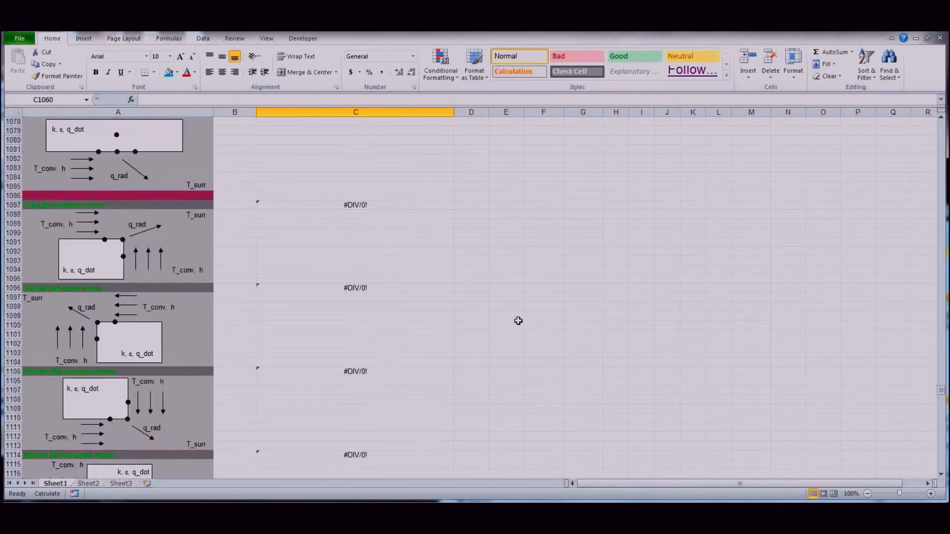
scroll(518, 318, up, 8)
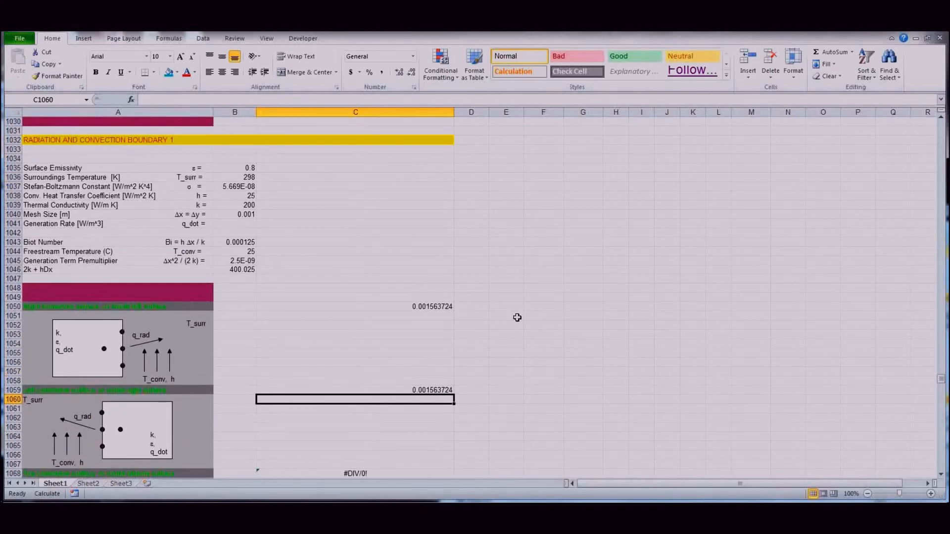
scroll(517, 317, down, 20)
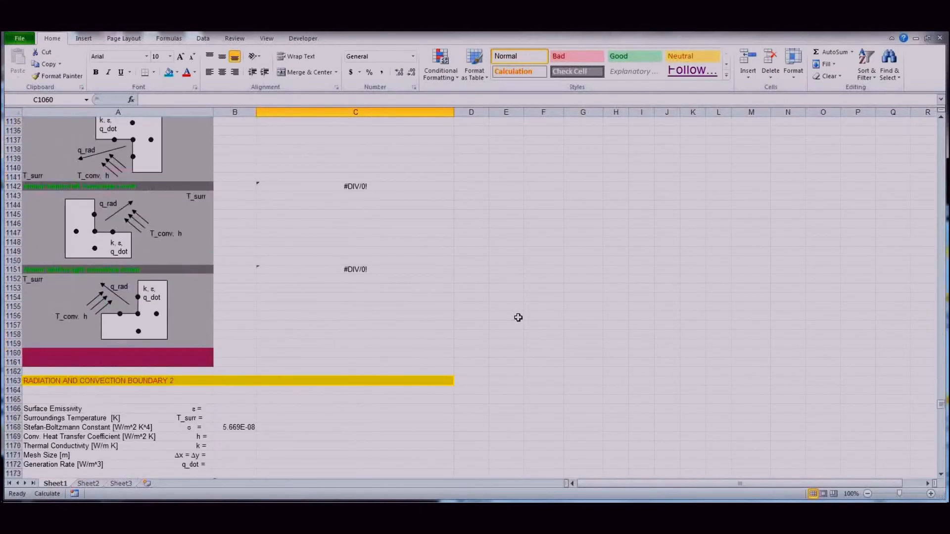
scroll(518, 316, down, 5)
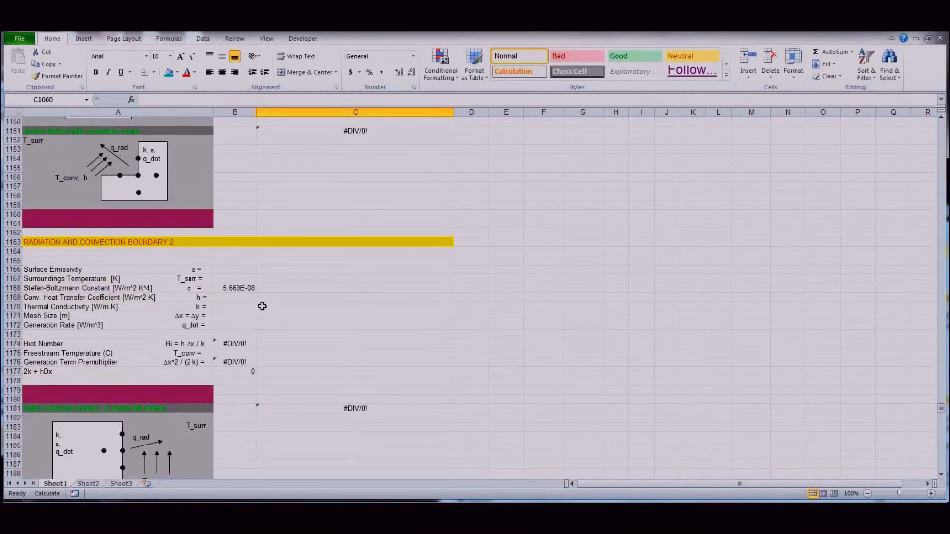
scroll(302, 313, down, 20)
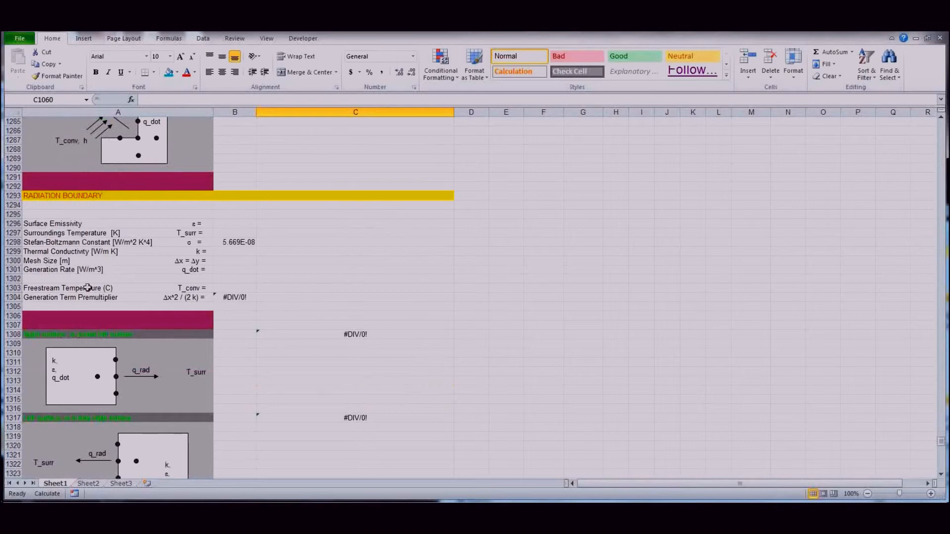
scroll(286, 397, down, 20)
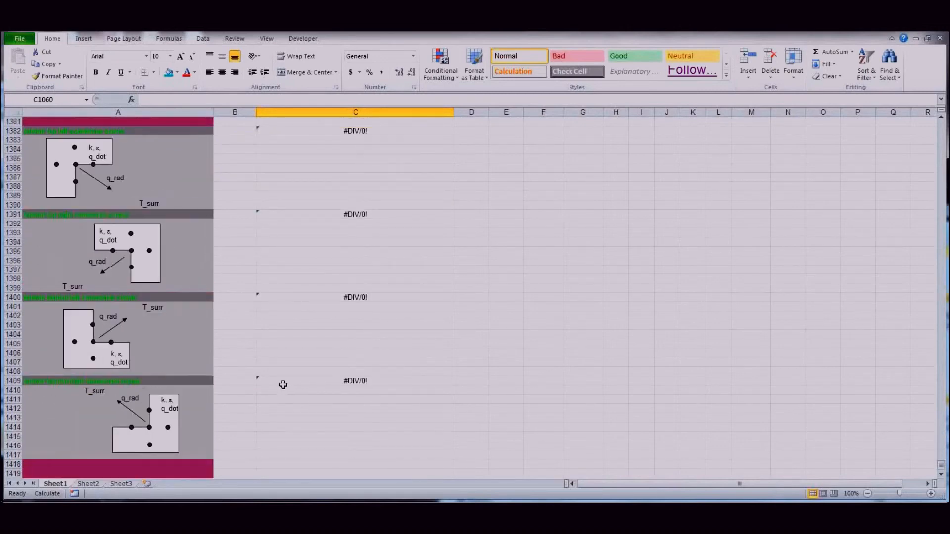
scroll(283, 385, down, 5)
Review the radiation, composite, flux, insulated and convective sections in reverse order, back to the Interior Node sections and the temperature grid.
scroll(283, 385, up, 20)
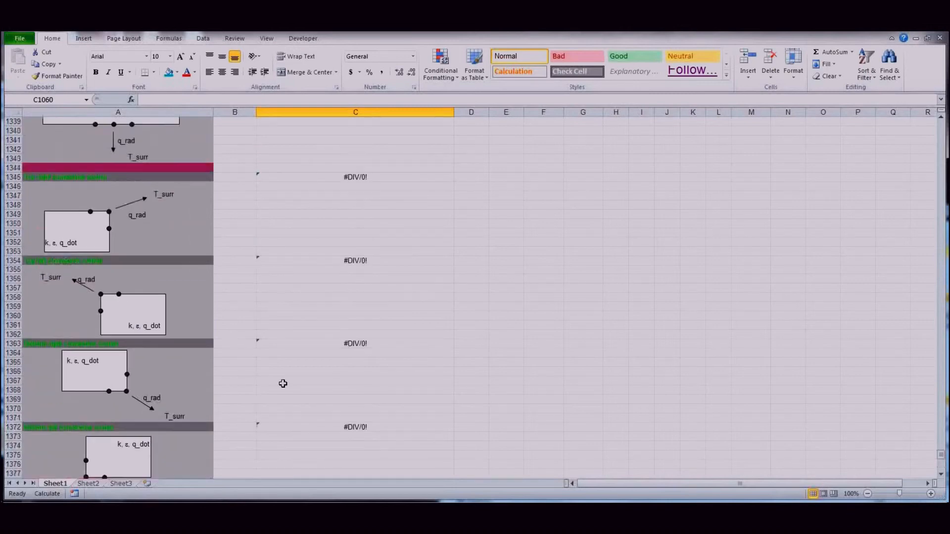
scroll(281, 382, up, 20)
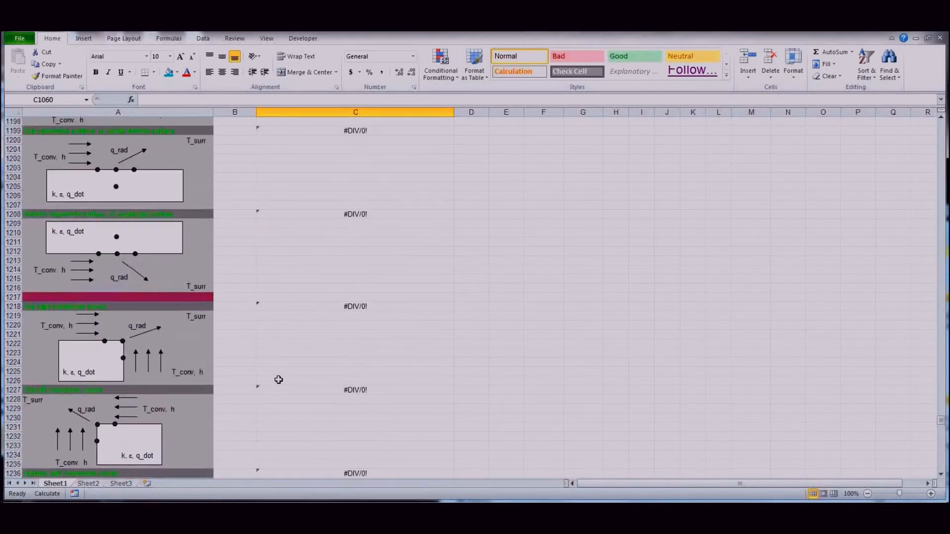
scroll(277, 371, up, 20)
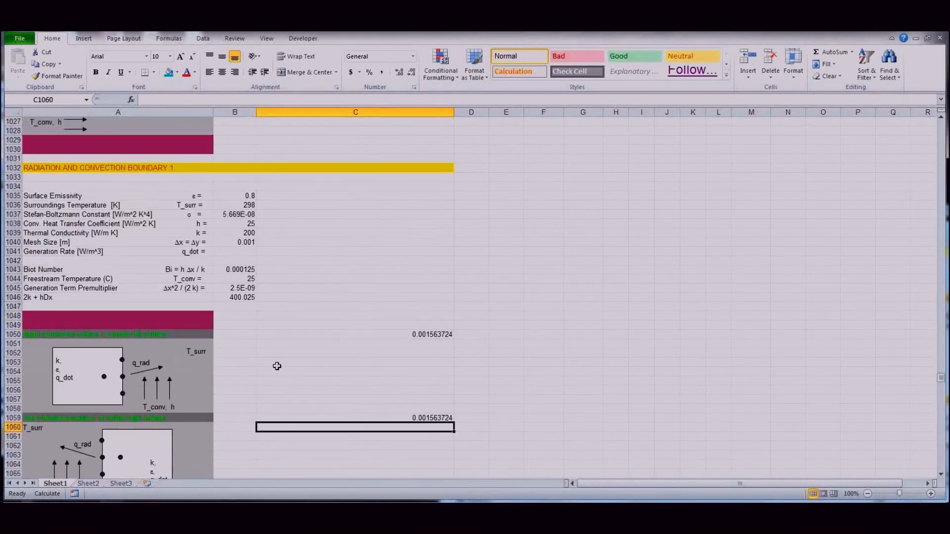
scroll(277, 360, up, 20)
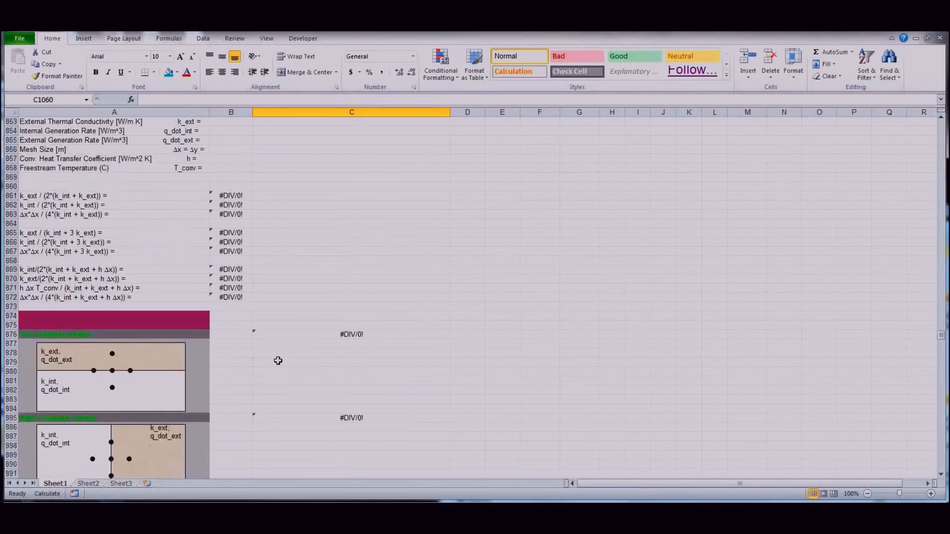
scroll(280, 354, up, 20)
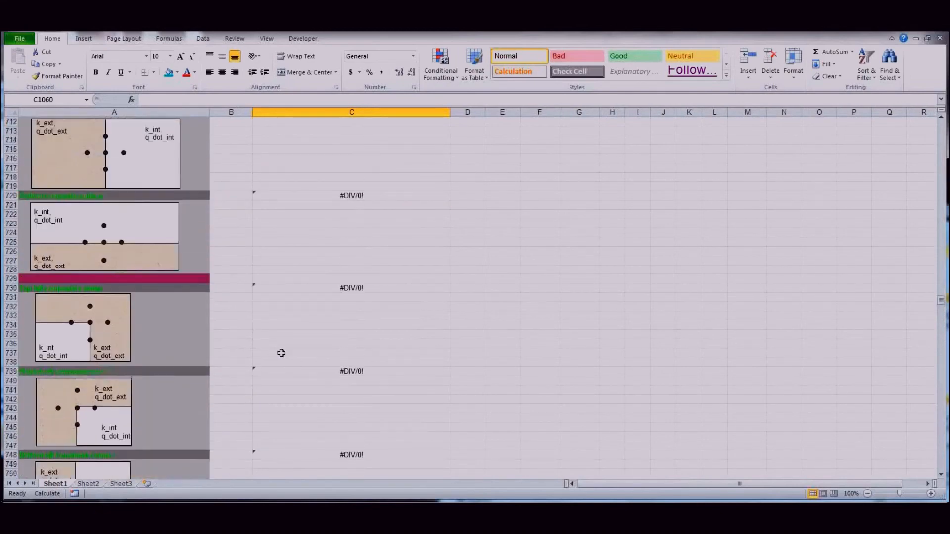
scroll(280, 353, up, 20)
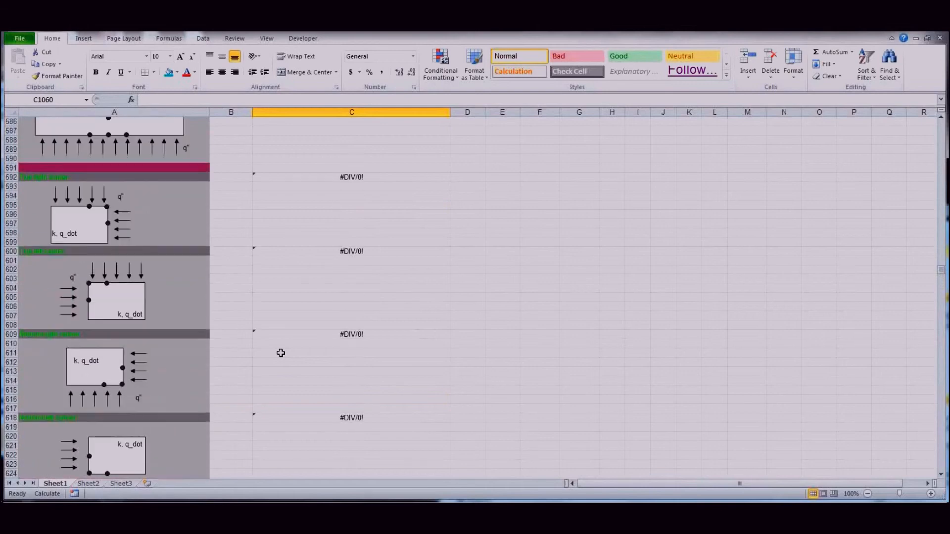
scroll(281, 354, up, 20)
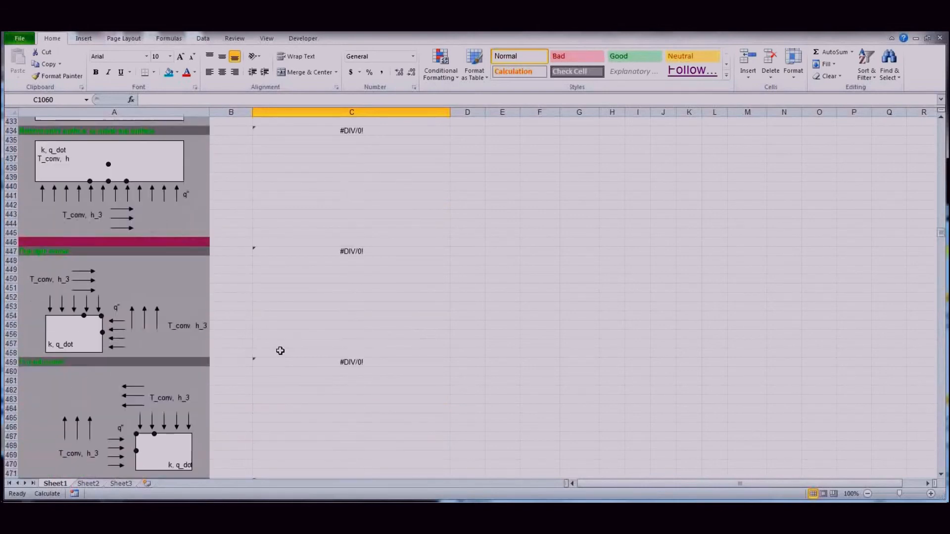
scroll(280, 349, up, 20)
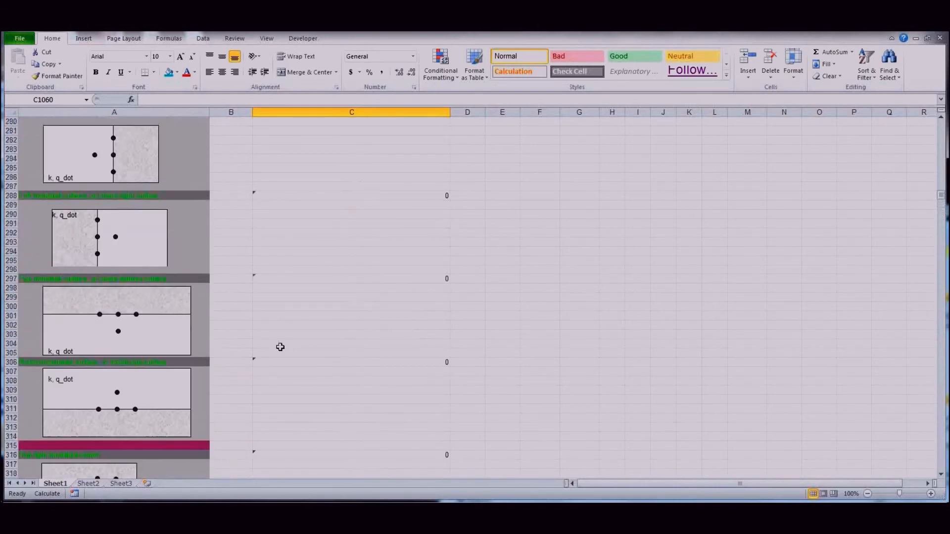
scroll(281, 344, up, 20)
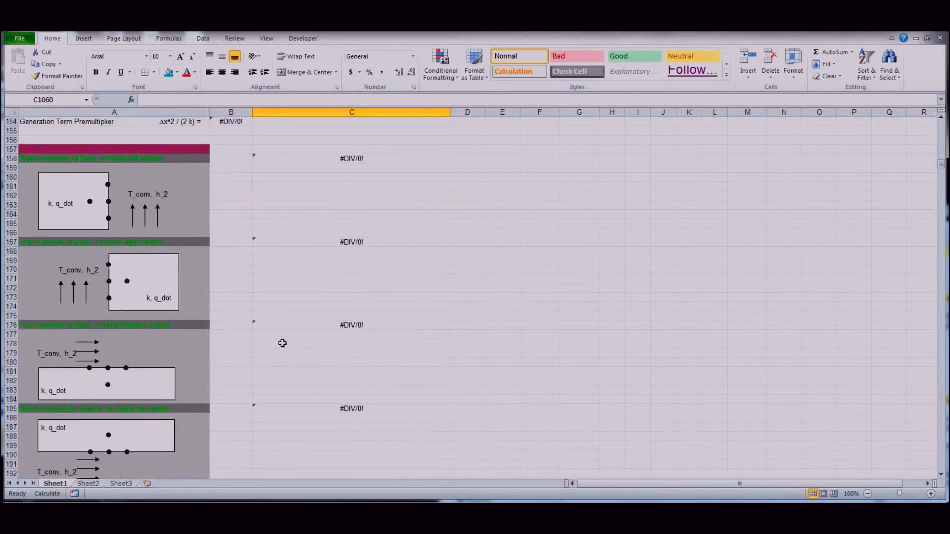
scroll(281, 341, up, 20)
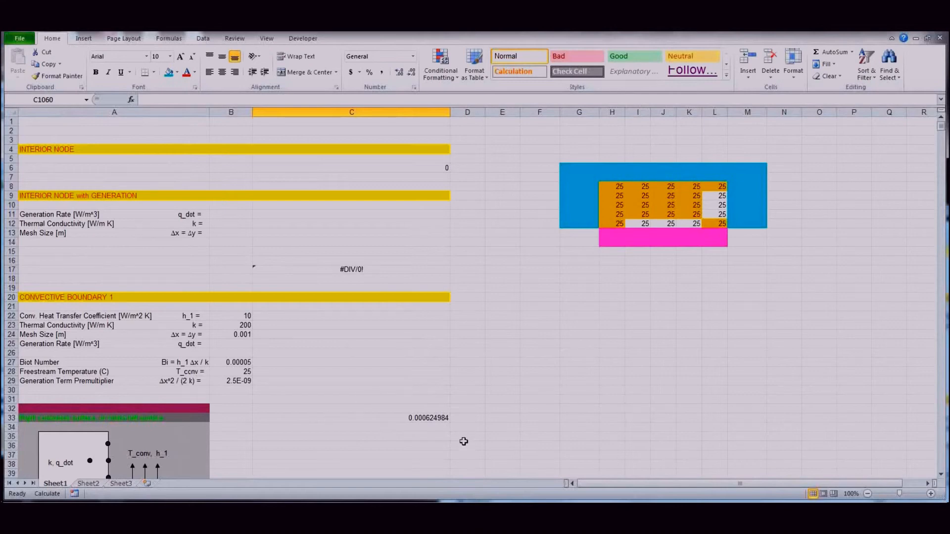
scroll(291, 411, down, 5)
scroll(291, 410, up, 5)
In the Interior Node with Generation section, set the generation rate to 5e07, thermal conductivity to 200 and mesh size to 0.001.
click(226, 215)
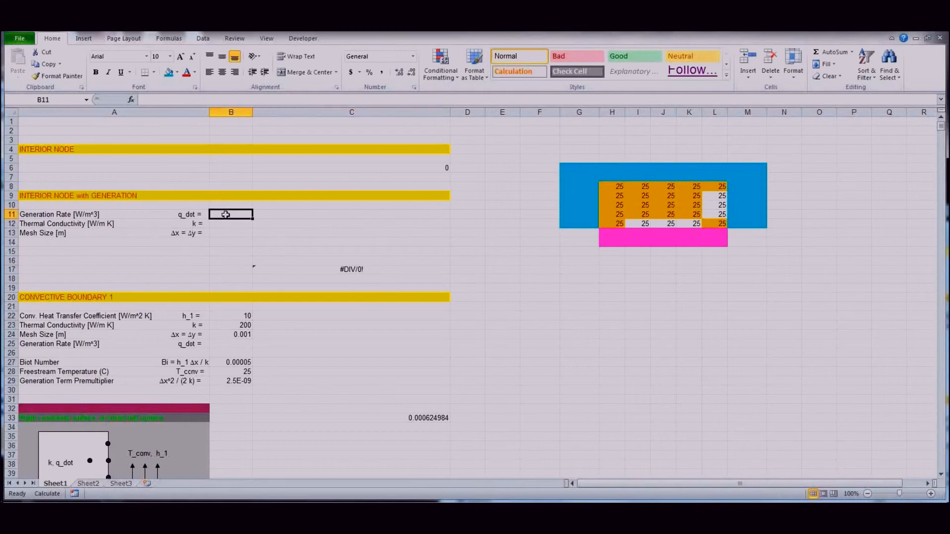
text(5e07)
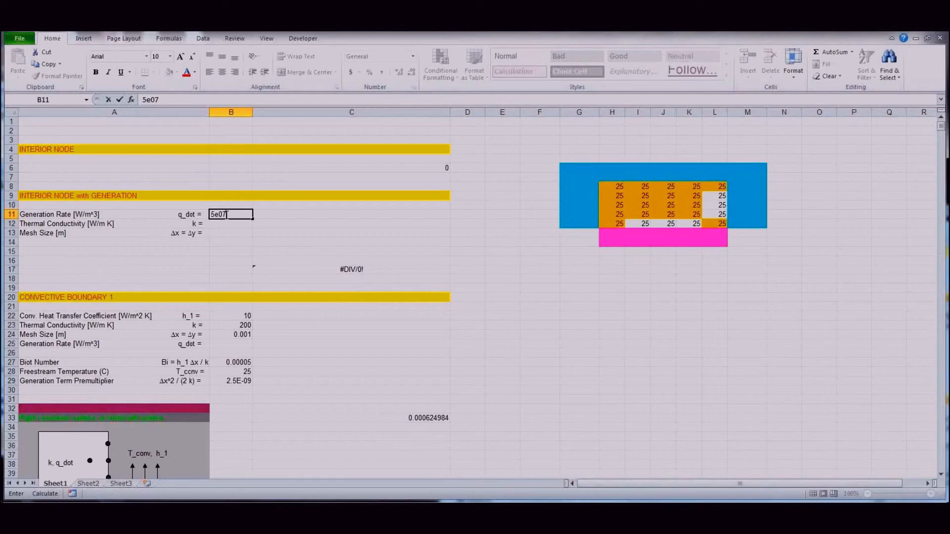
key(Return)
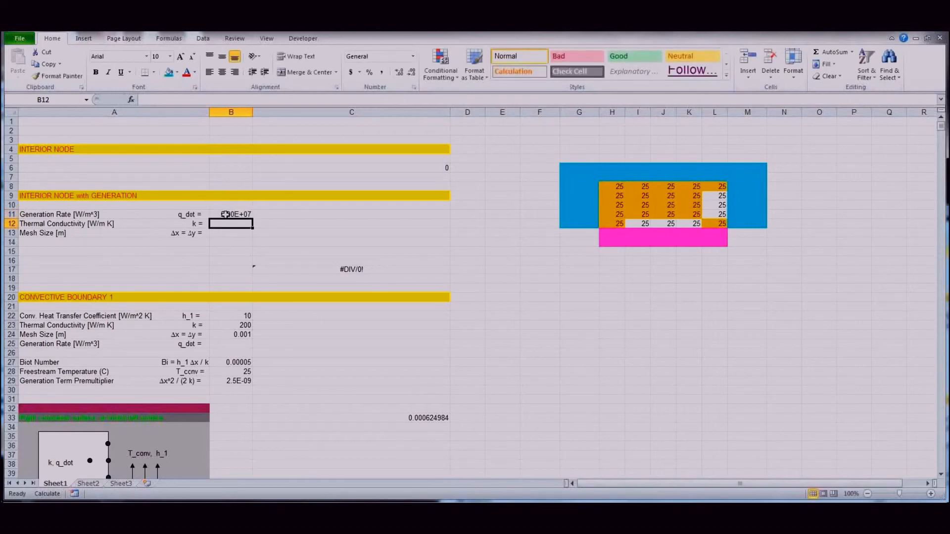
text(200)
key(Return)
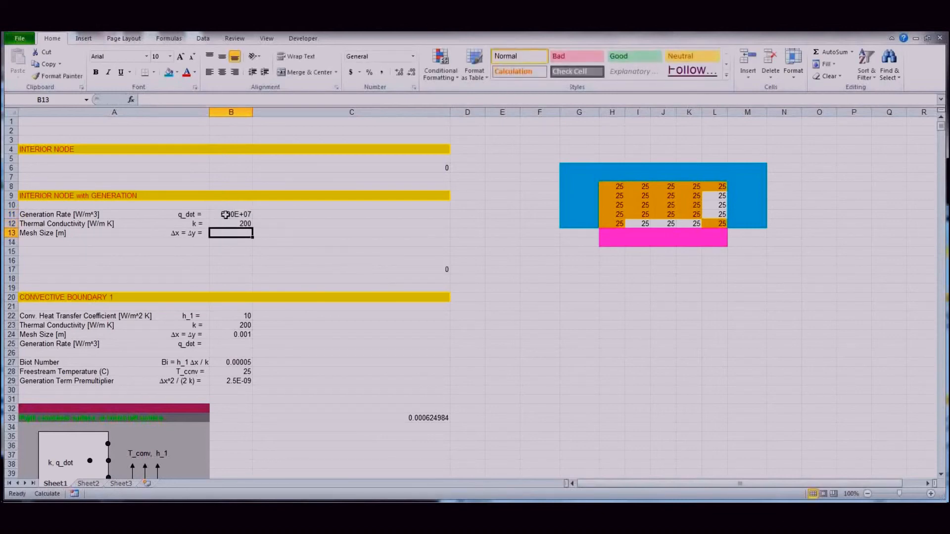
text(.001)
key(Return)
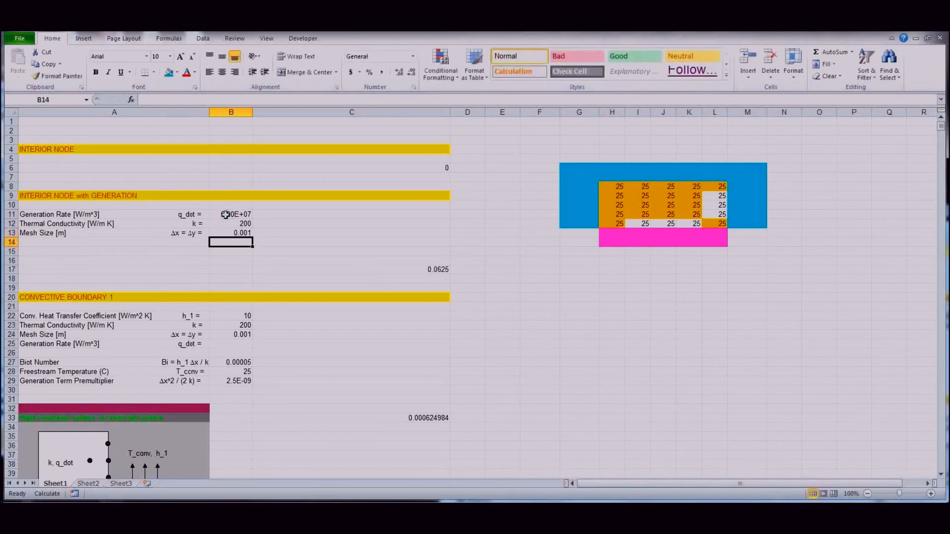
Copy the interior node with generation formula from C17 into the grid's interior cells I9:K11.
click(402, 270)
key(ctrl+c)
drag(646, 197, 695, 213)
key(ctrl+v)
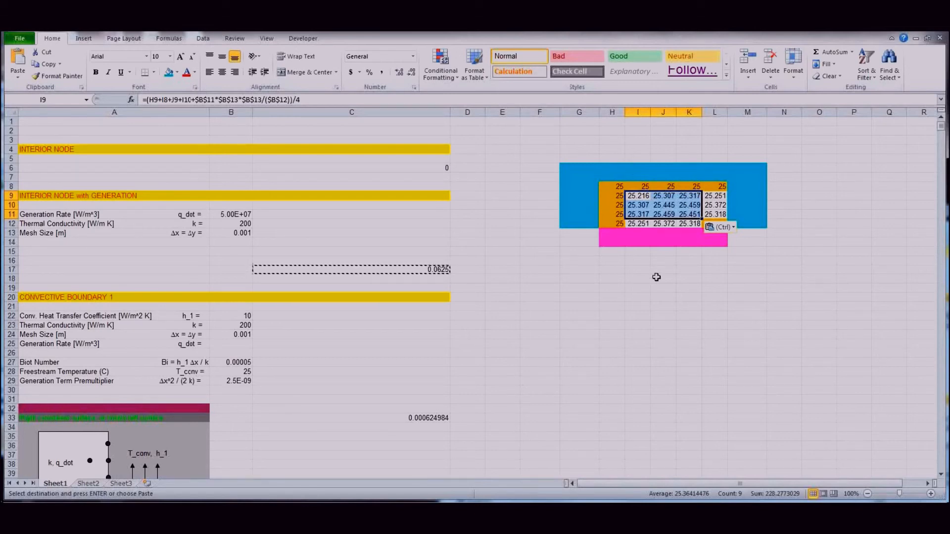
key(Return)
Recalculate the worksheet several times to iterate the grid temperatures with heat generation, and check the grid.
key(F9)
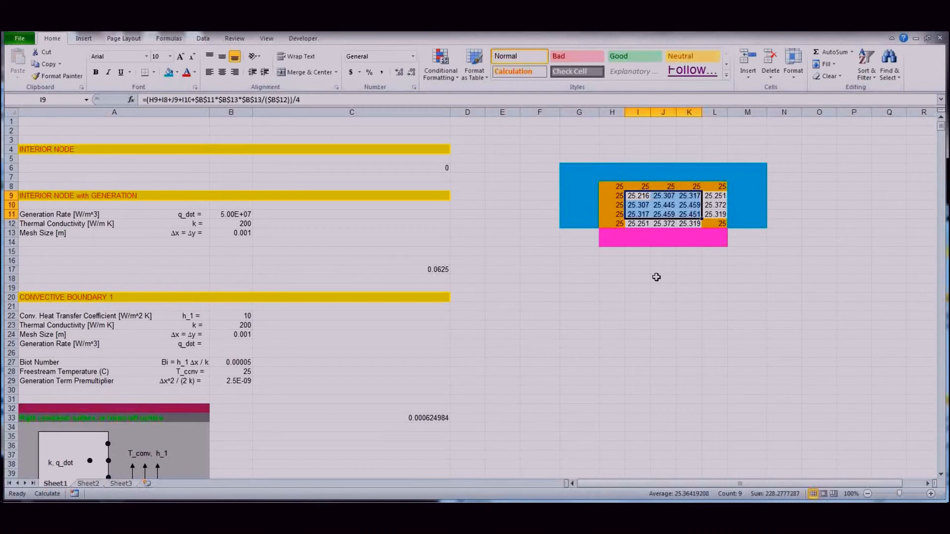
key(F9)
scroll(674, 378, down, 9)
key(F9)
key(F9)
key(F9)
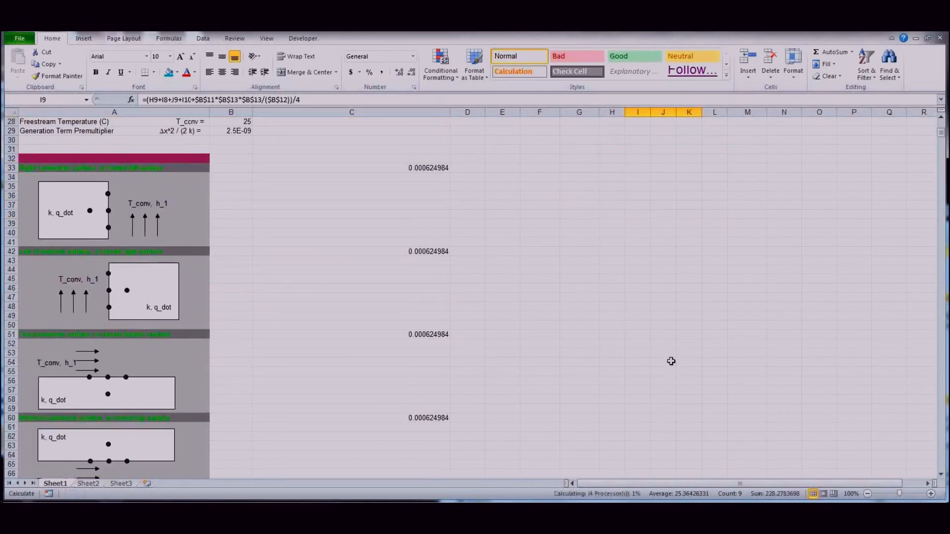
scroll(671, 344, up, 9)
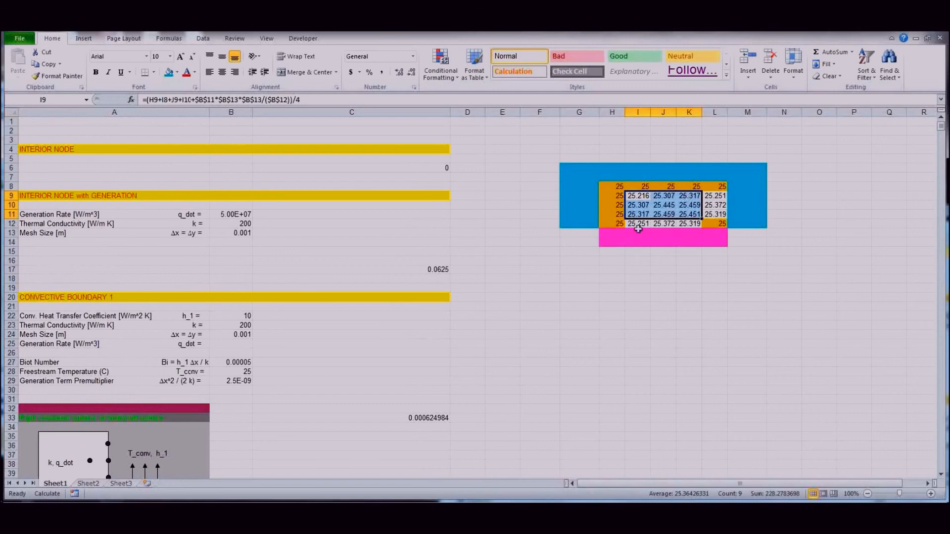
click(680, 270)
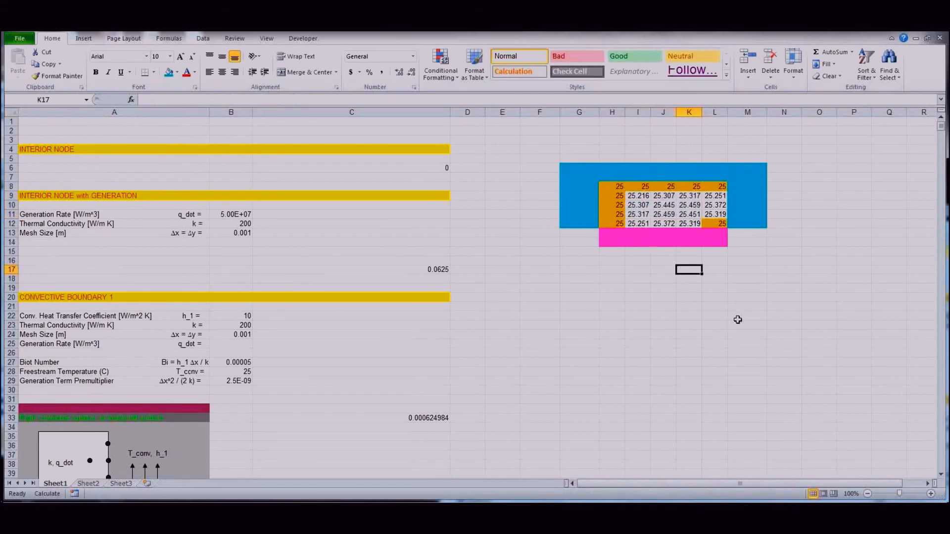
Replace the formulas in grid cells I9:K11 with the plain interior node formula copied from C6.
click(441, 169)
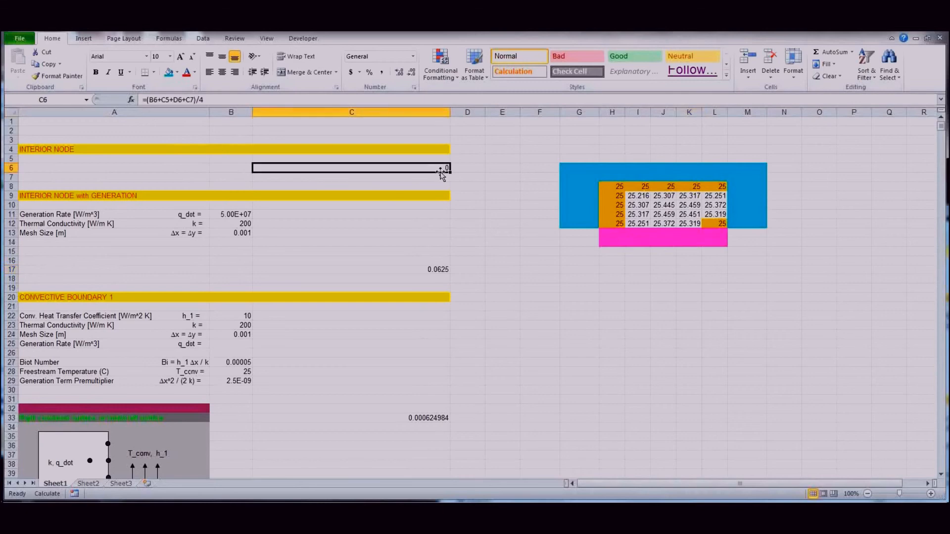
key(ctrl+c)
drag(638, 195, 682, 215)
key(ctrl+v)
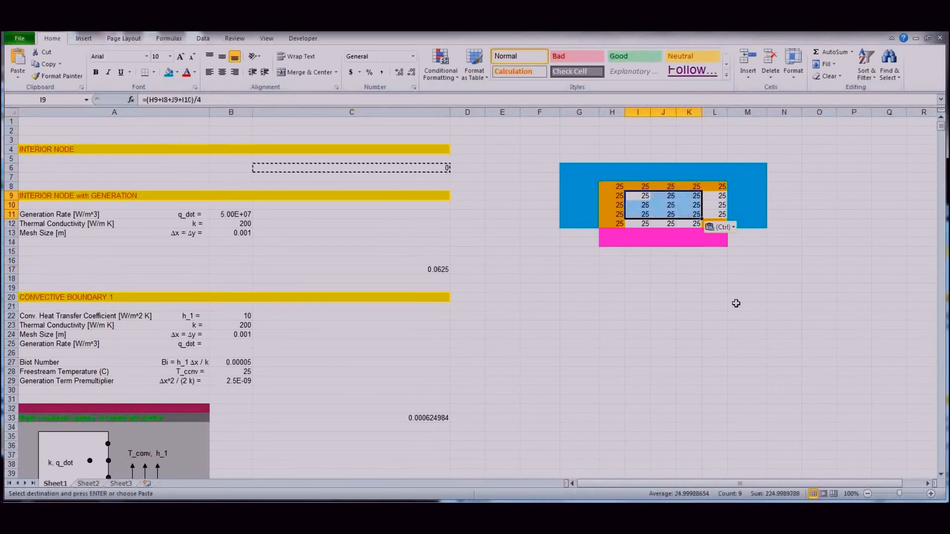
click(693, 325)
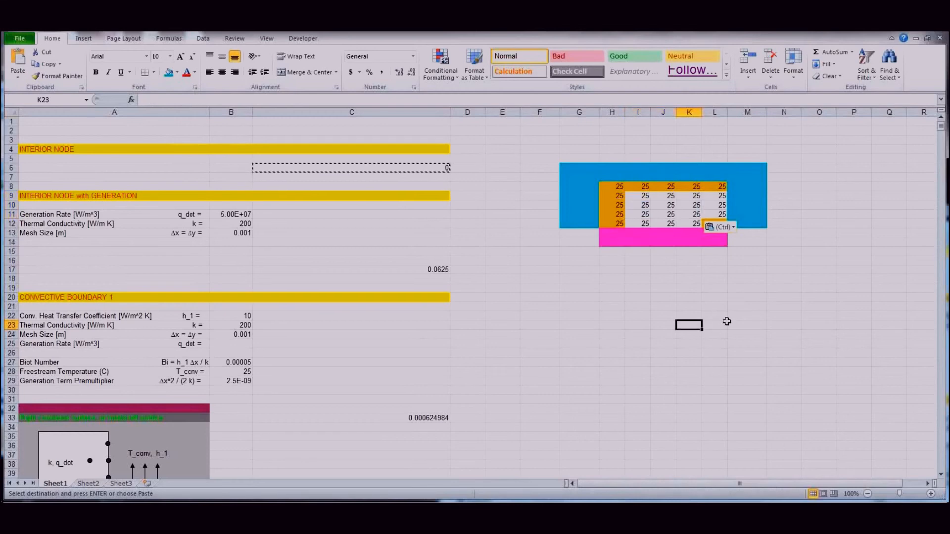
click(779, 304)
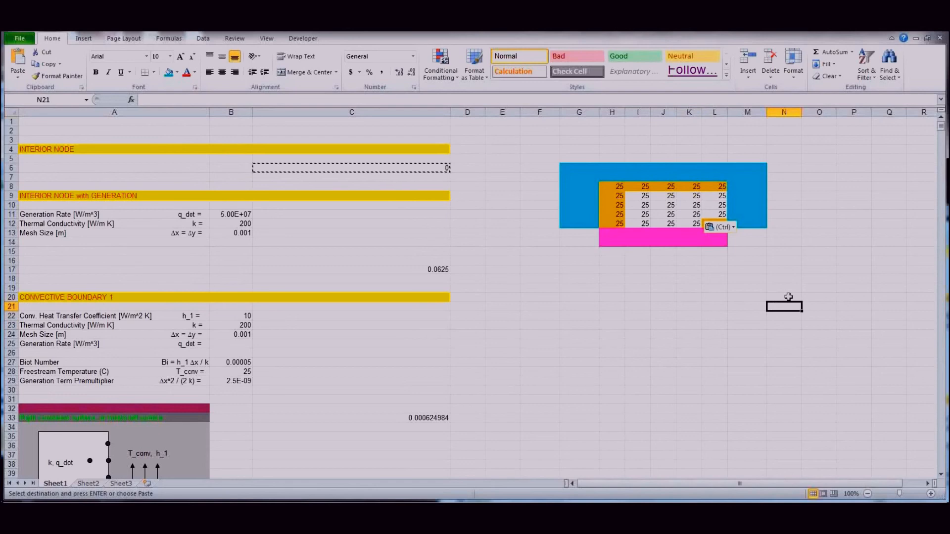
key(Escape)
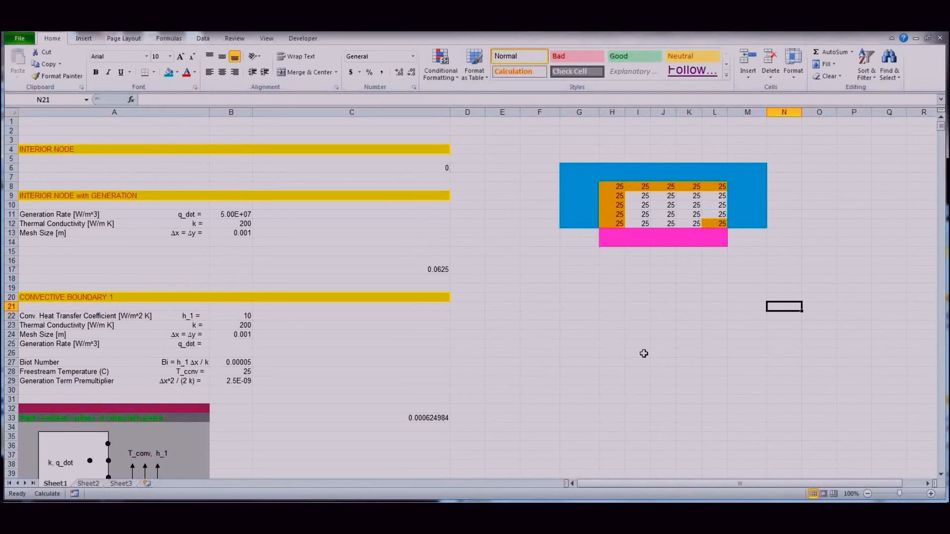